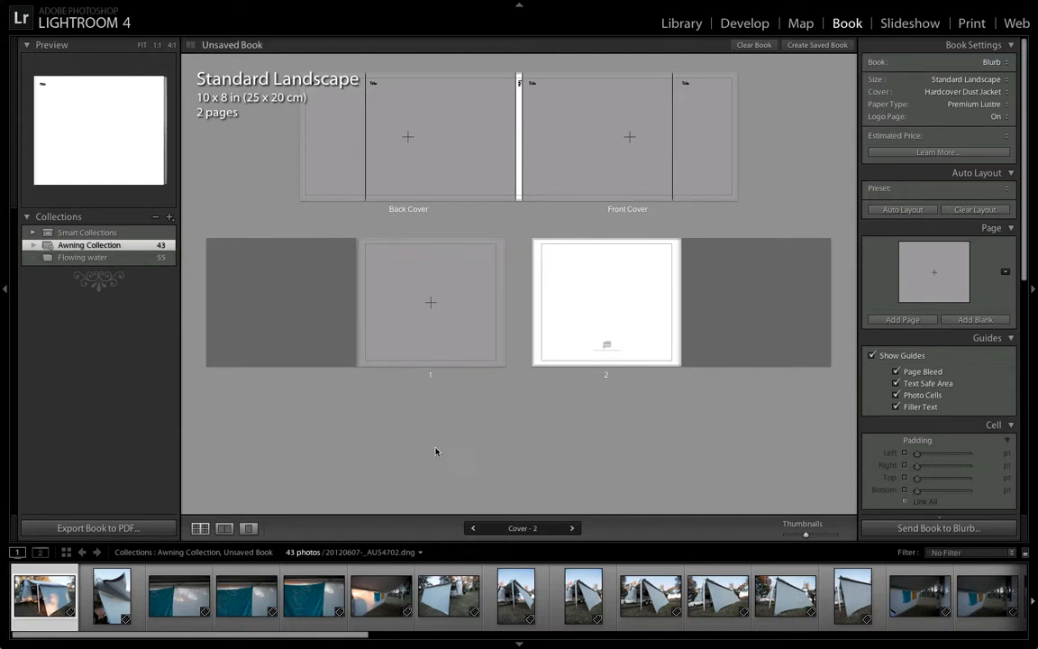
View the book as a two-page spread and as a single page, then return to the overview of all pages
{"action": "left_click", "coordinate": [226, 529]}
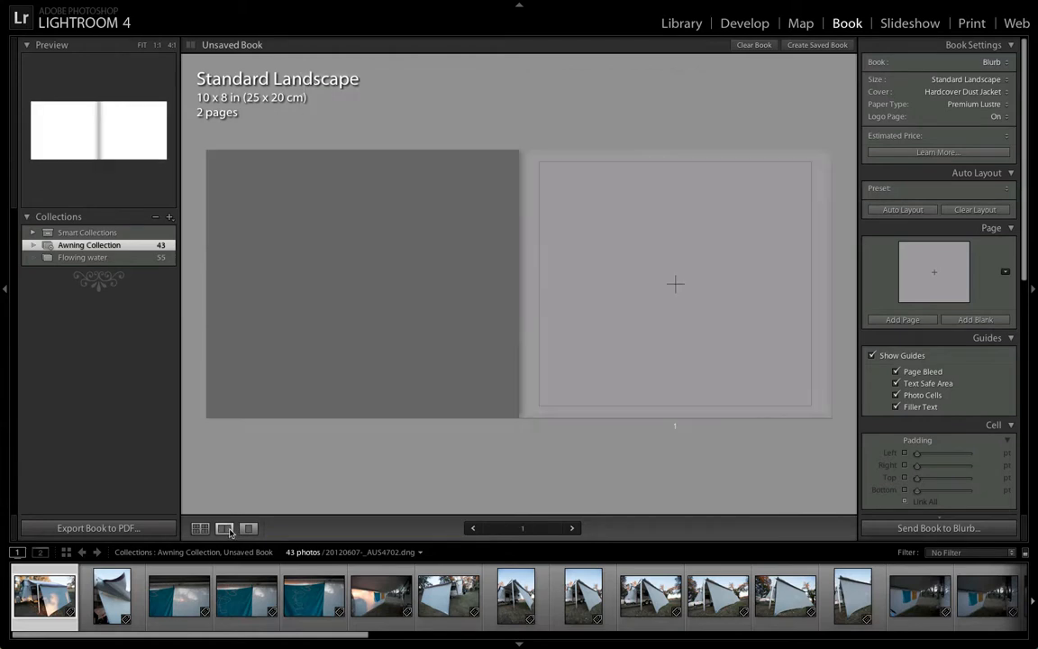
{"action": "left_click", "coordinate": [246, 530]}
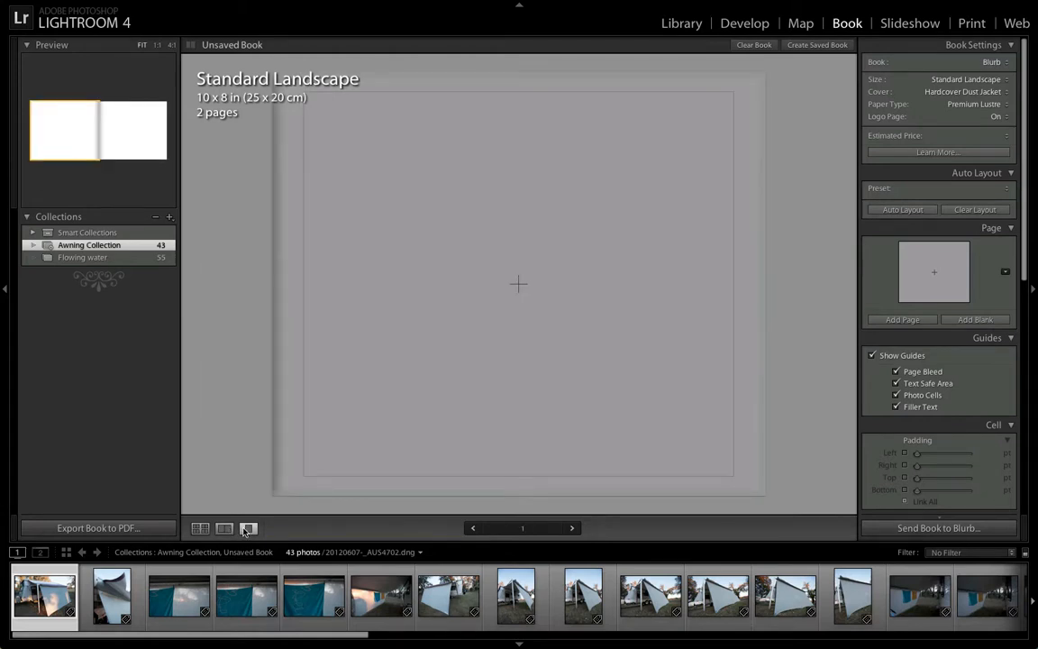
{"action": "left_click", "coordinate": [223, 530]}
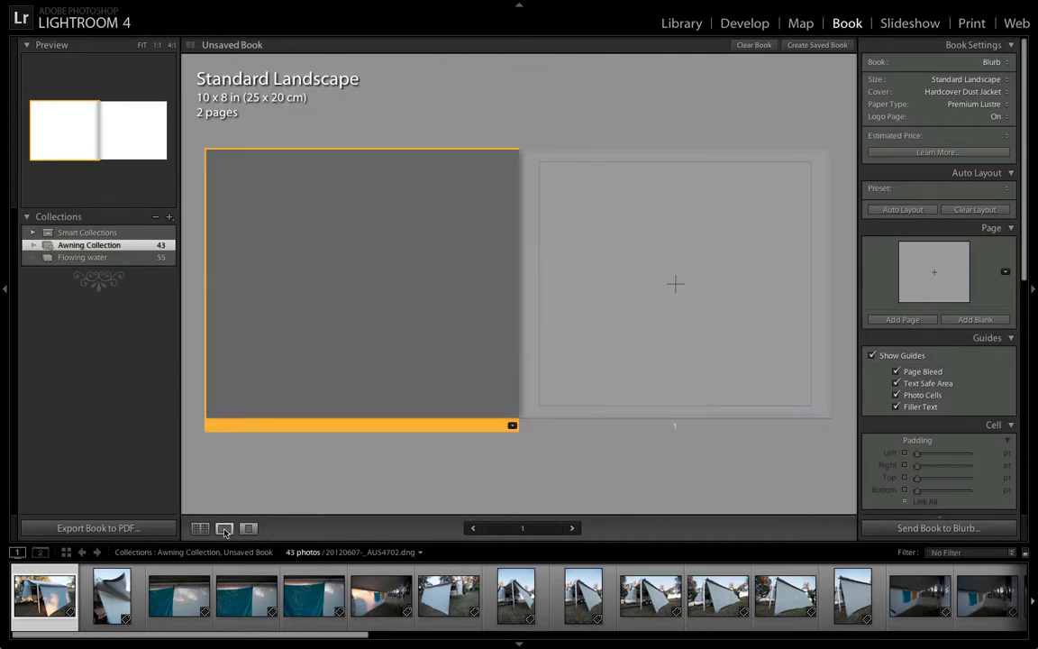
{"action": "left_click", "coordinate": [206, 531]}
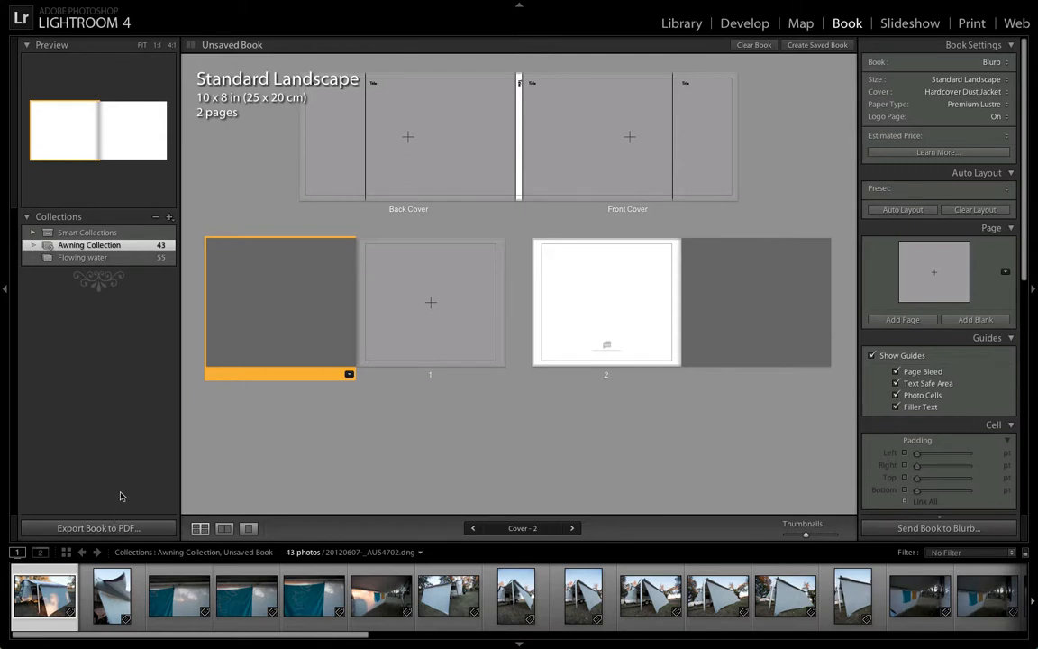
Try the PDF export and the PDF book type, then return the book type to Blurb
{"action": "left_click", "coordinate": [97, 528]}
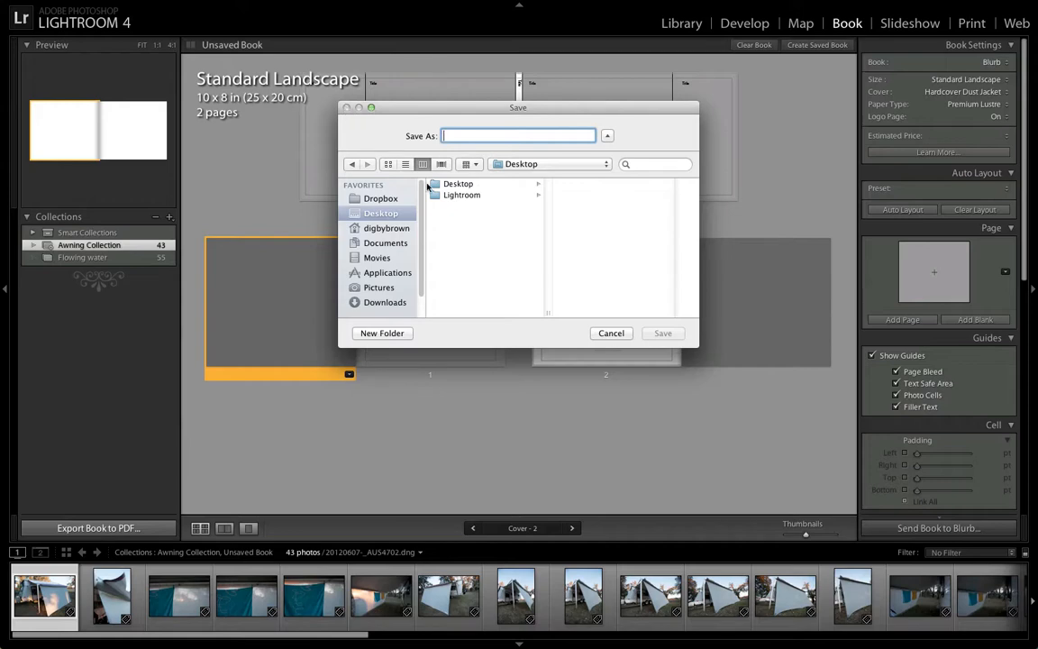
{"action": "left_click", "coordinate": [603, 332]}
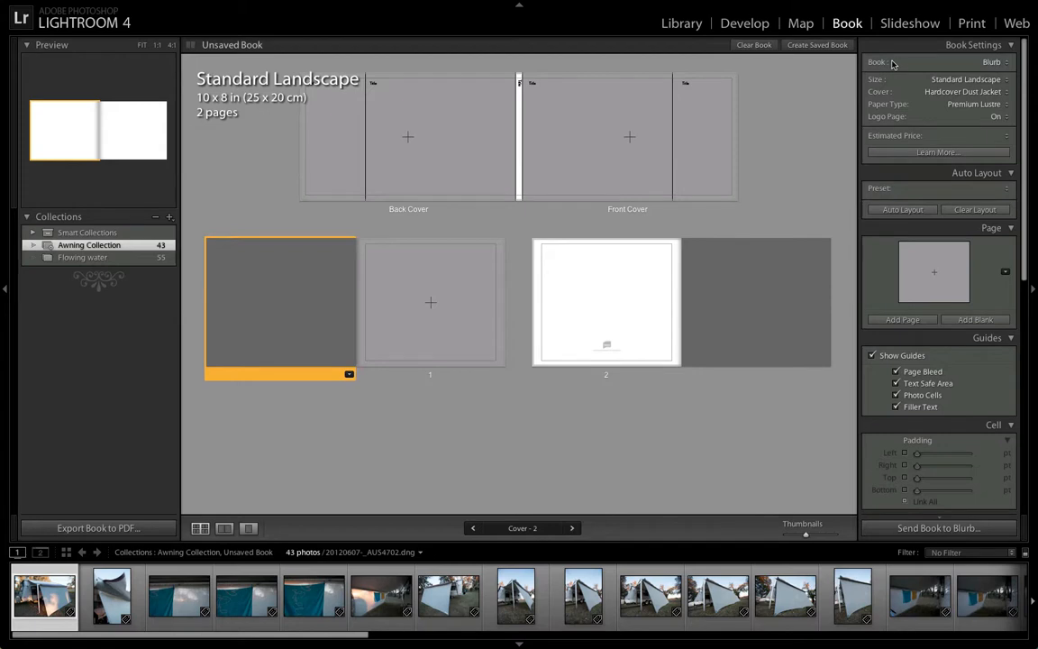
{"action": "left_click", "coordinate": [1005, 62]}
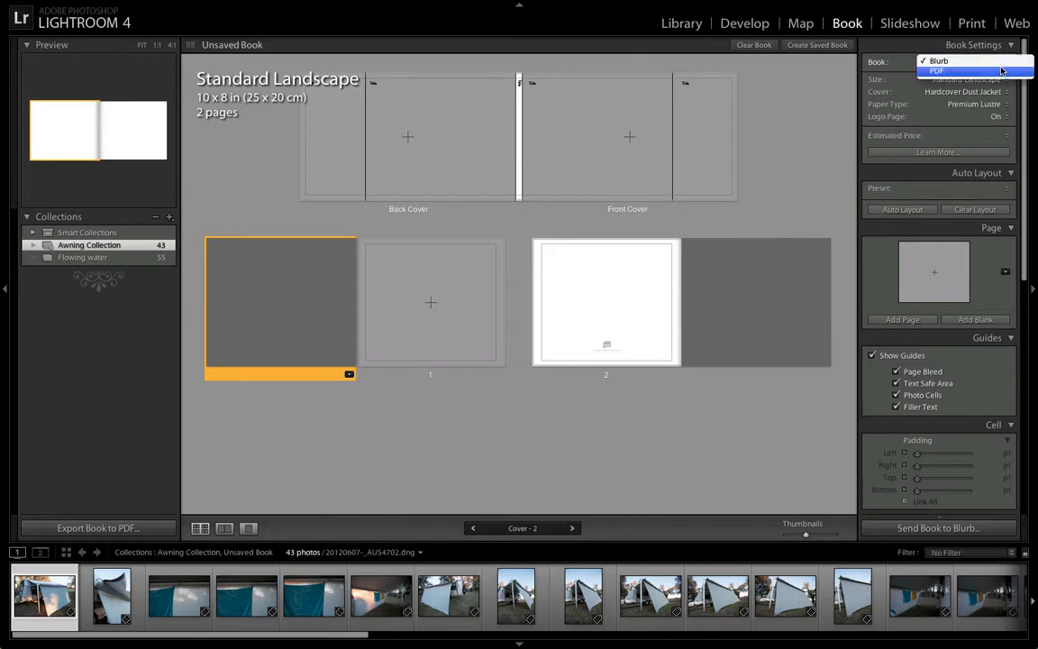
{"action": "left_click", "coordinate": [998, 70]}
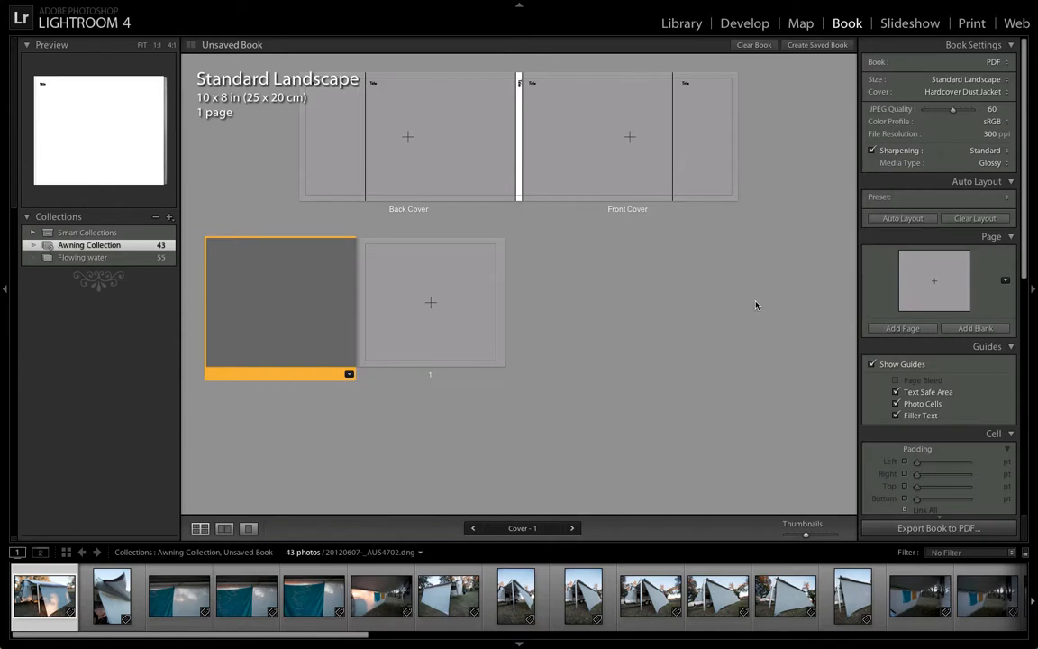
{"action": "left_click", "coordinate": [1009, 63]}
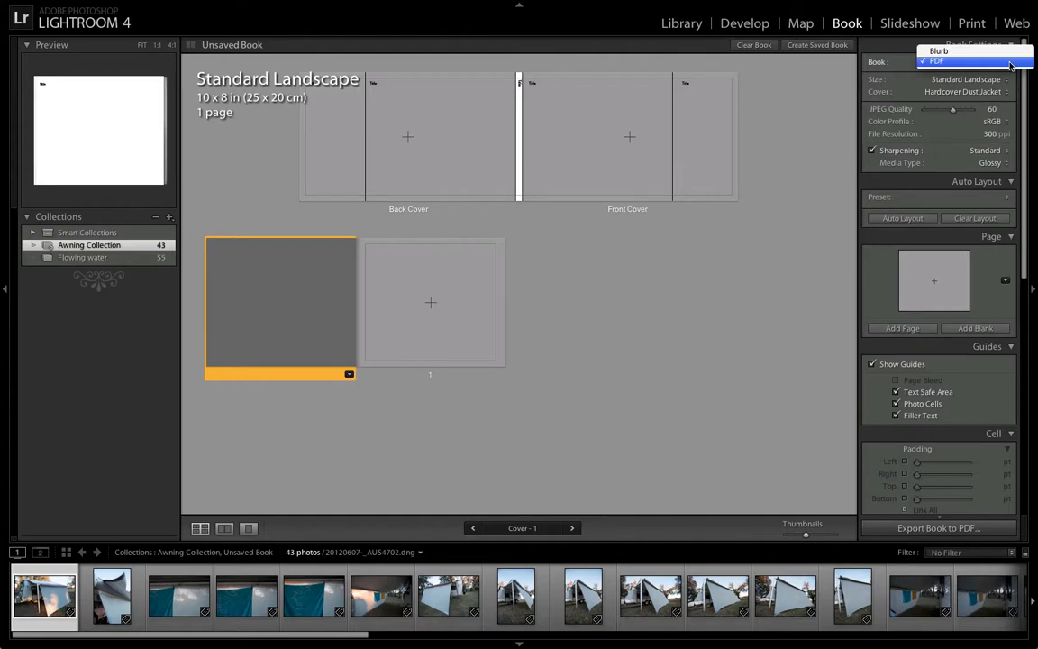
{"action": "left_click", "coordinate": [991, 52]}
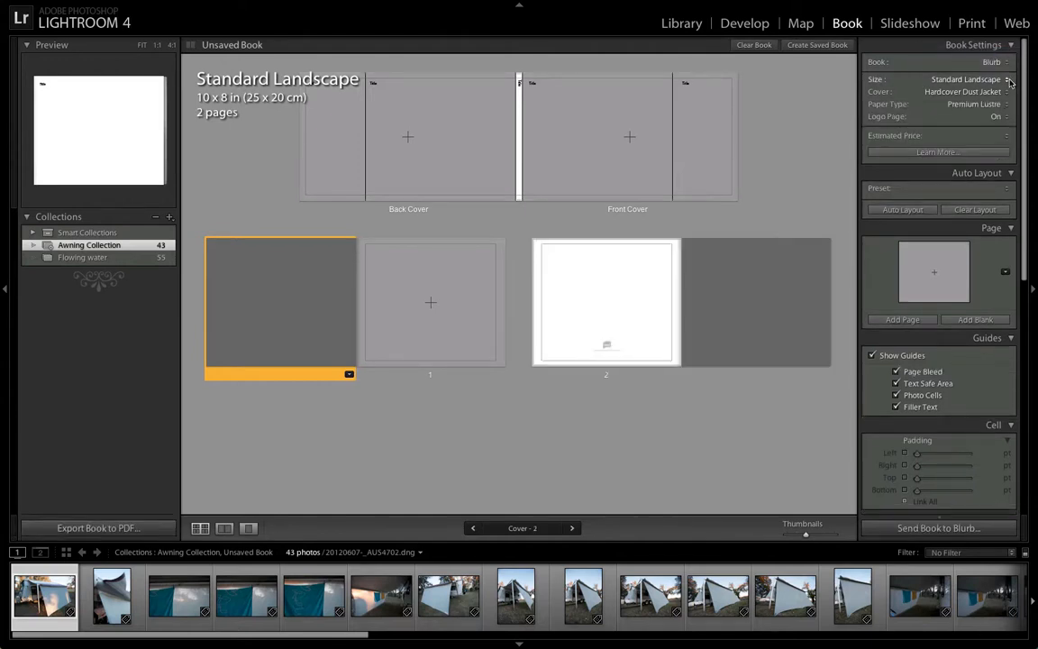
Set the book size to Large Square 12 x 12 in and keep the Hardcover Dust Jacket cover
{"action": "left_click", "coordinate": [1010, 80]}
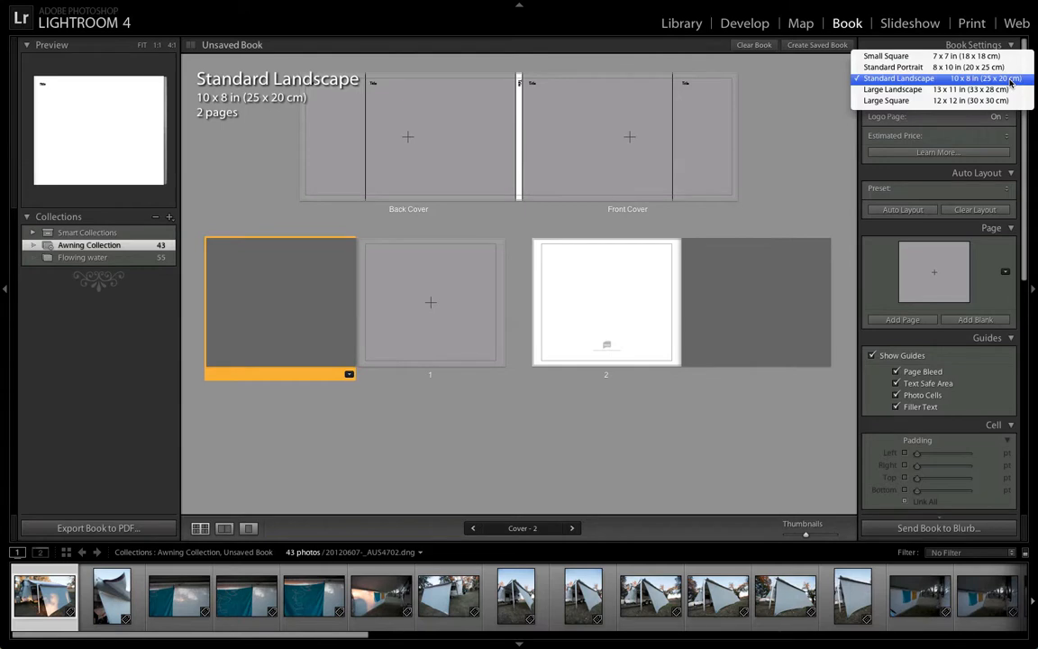
{"action": "left_click", "coordinate": [987, 100]}
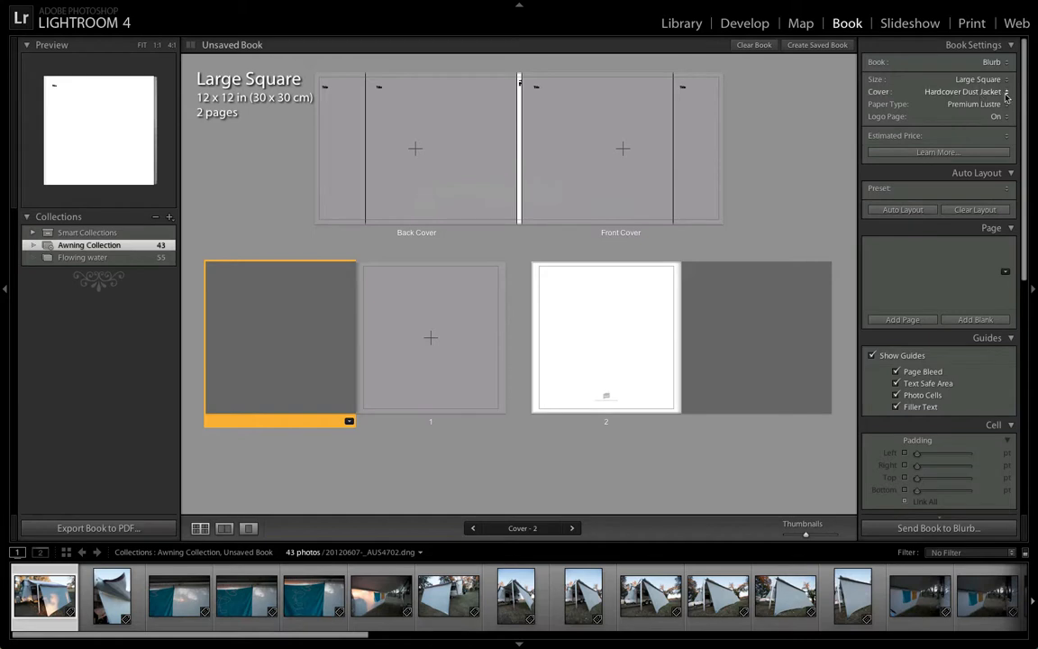
{"action": "left_click", "coordinate": [1004, 92]}
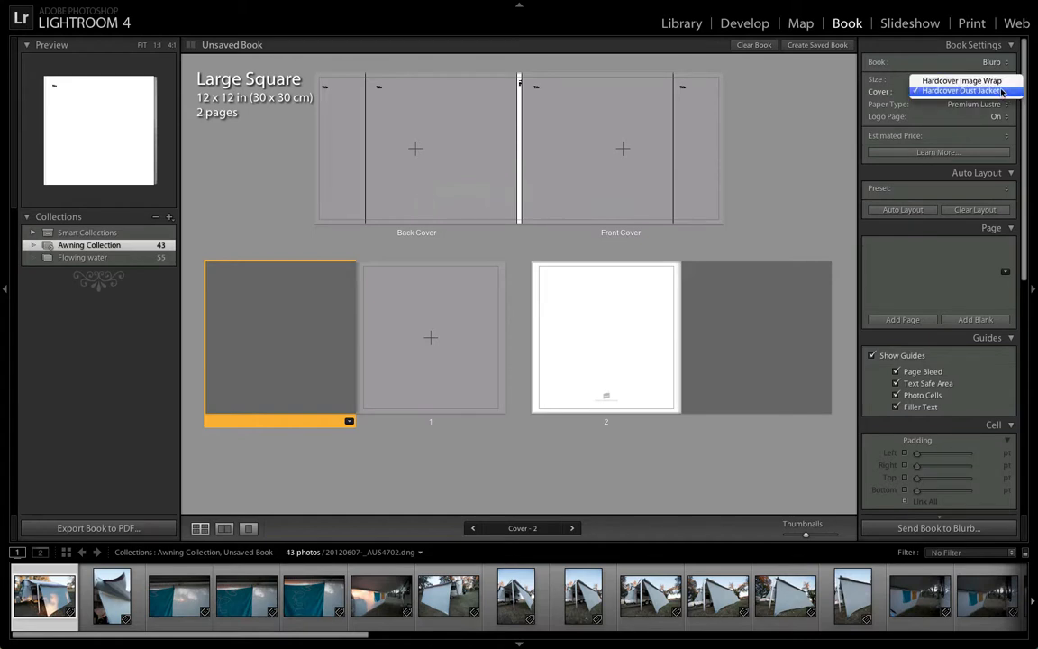
{"action": "left_click", "coordinate": [1002, 91]}
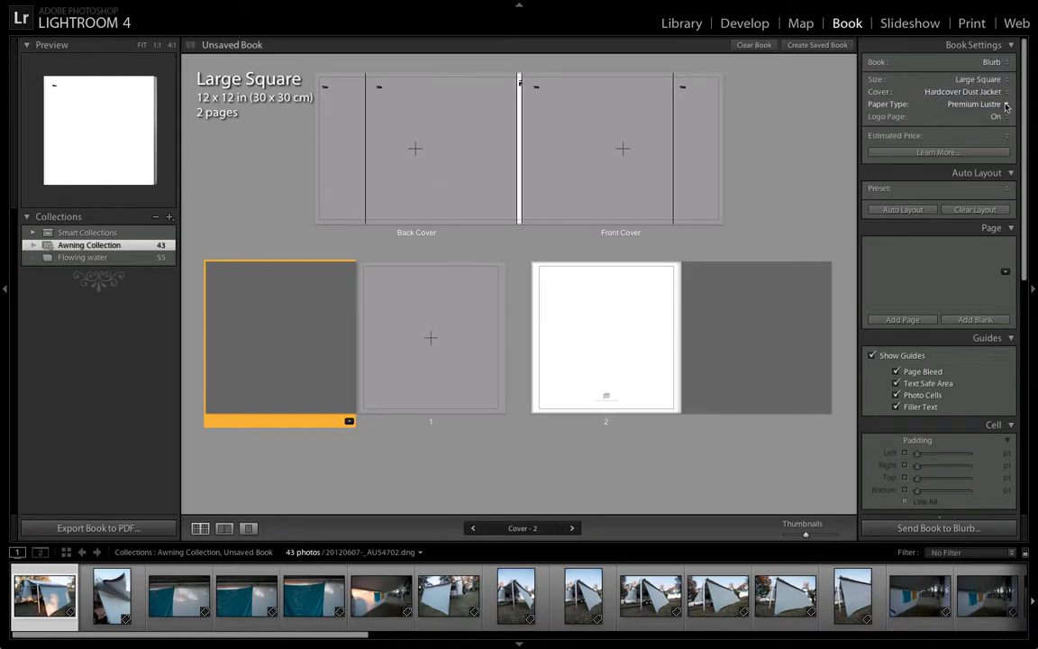
Set the book's paper type to Premium Matte and keep the logo page on
{"action": "left_click", "coordinate": [1006, 104]}
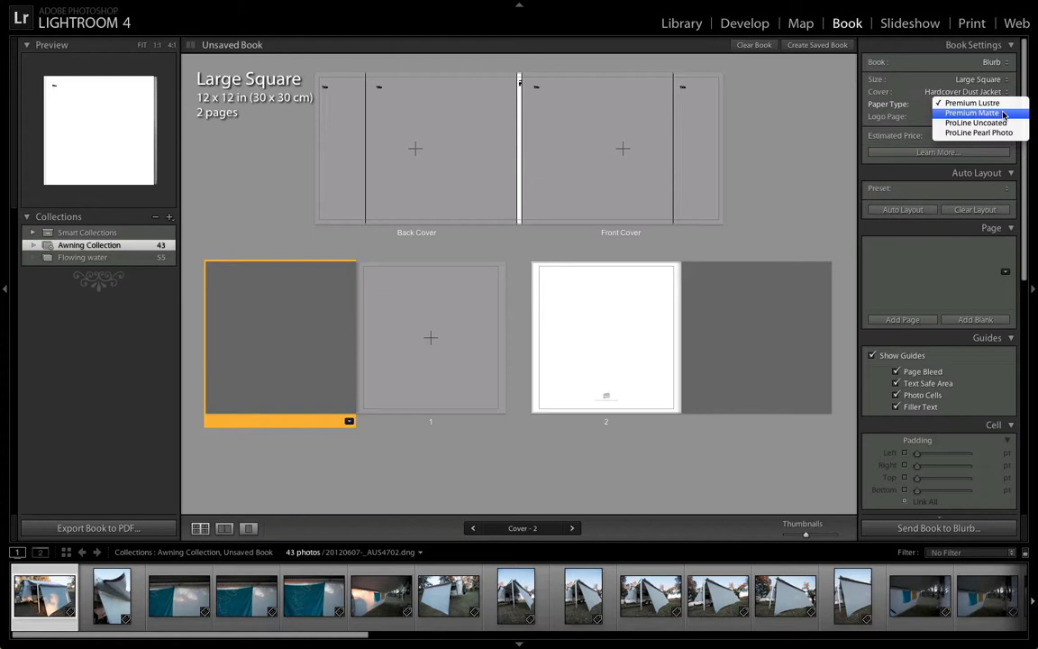
{"action": "left_click", "coordinate": [1002, 113]}
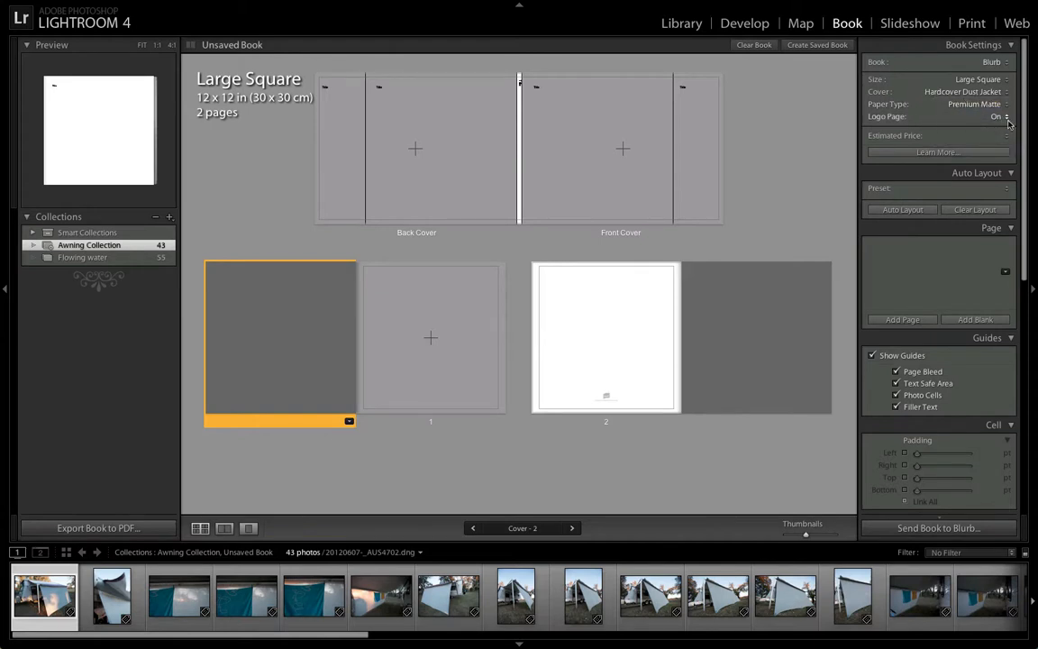
{"action": "left_click", "coordinate": [1008, 120]}
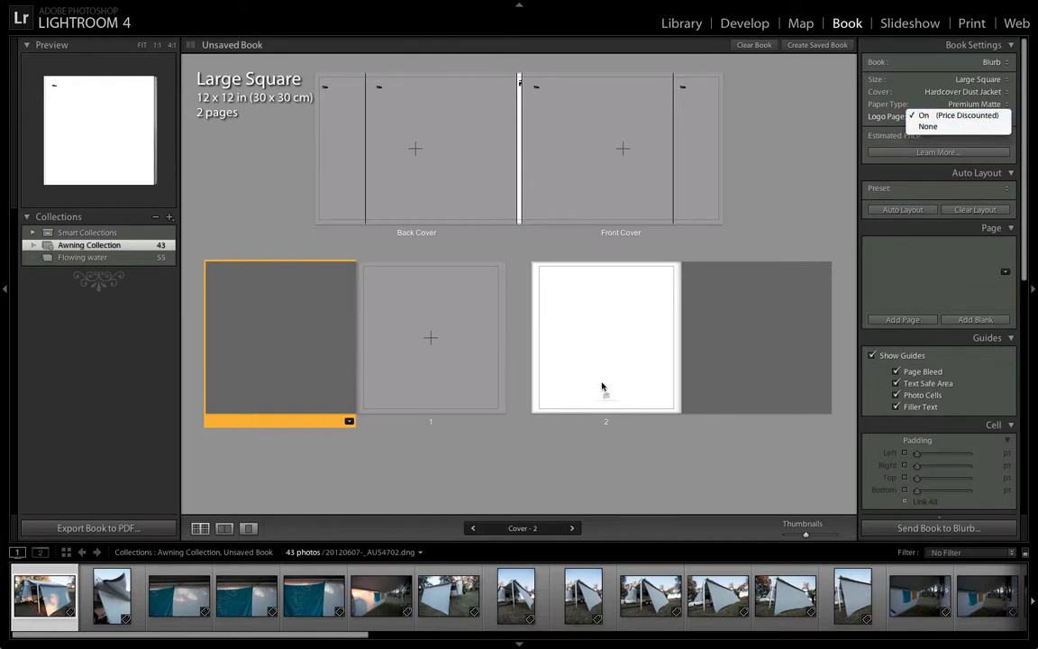
{"action": "left_click", "coordinate": [950, 118]}
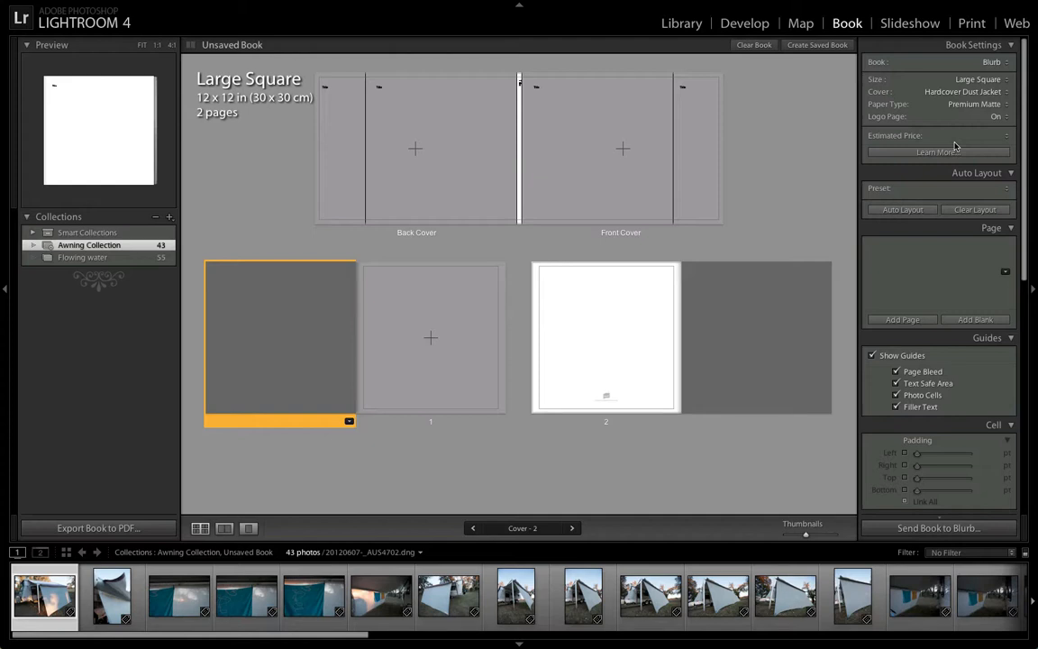
Browse the templates for adding a page, including Text Pages, and collapse the Book Settings, Auto Layout and Page sections
{"action": "left_click", "coordinate": [1011, 46]}
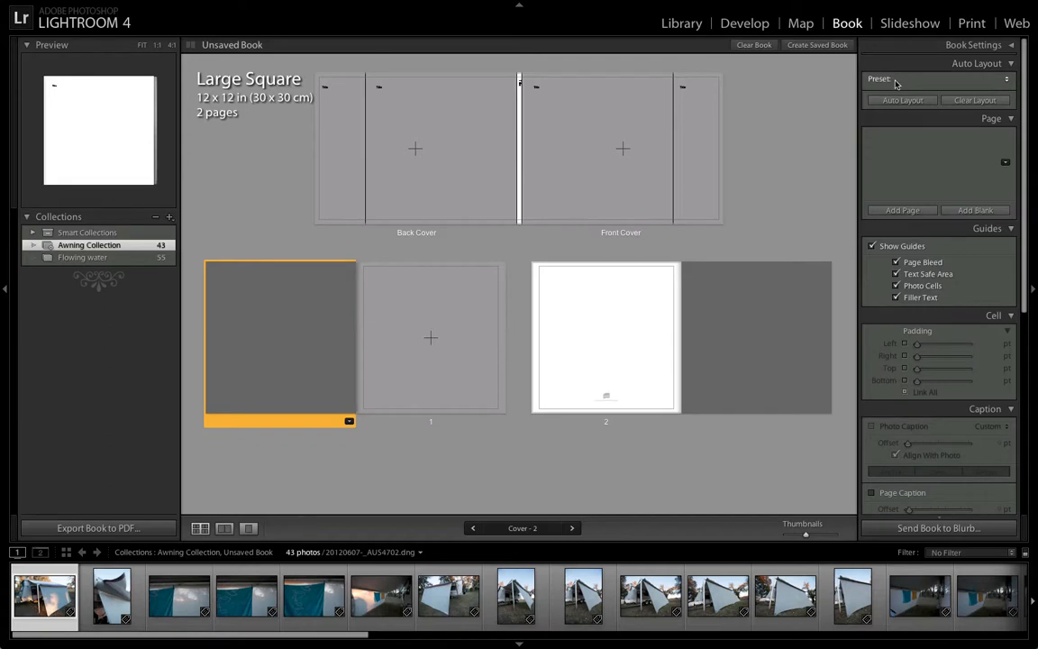
{"action": "left_click", "coordinate": [1012, 63]}
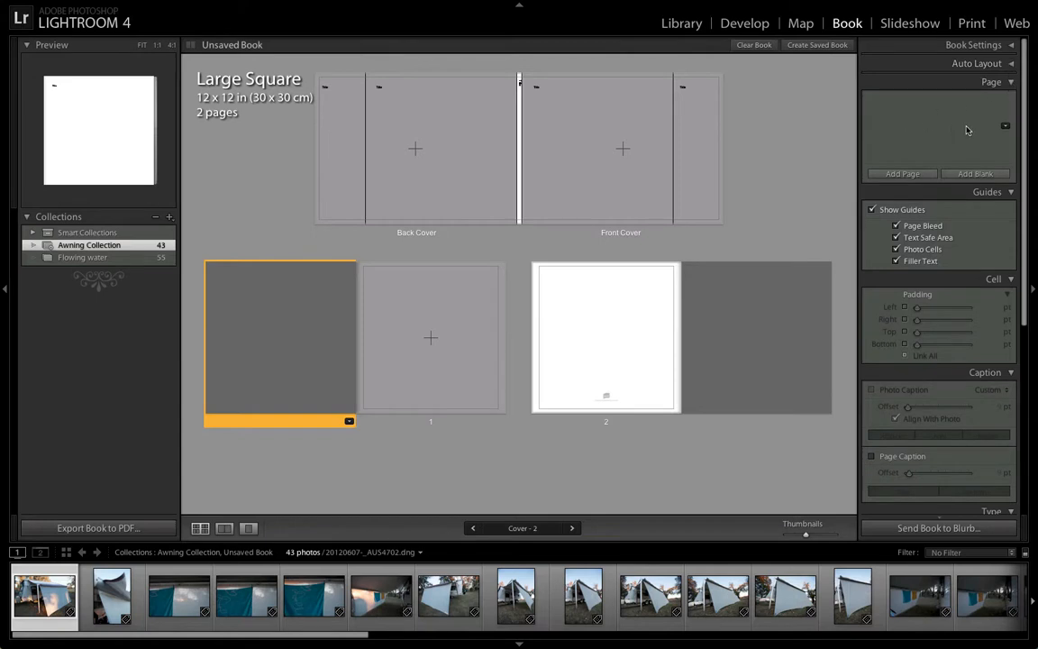
{"action": "left_click", "coordinate": [1005, 127]}
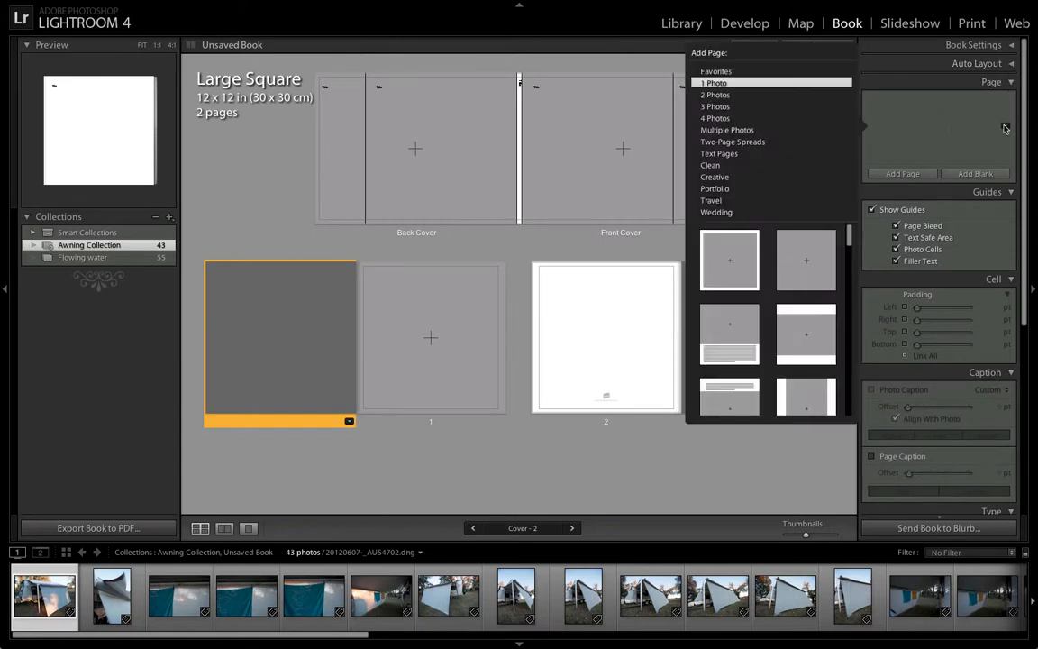
{"action": "left_click", "coordinate": [728, 131]}
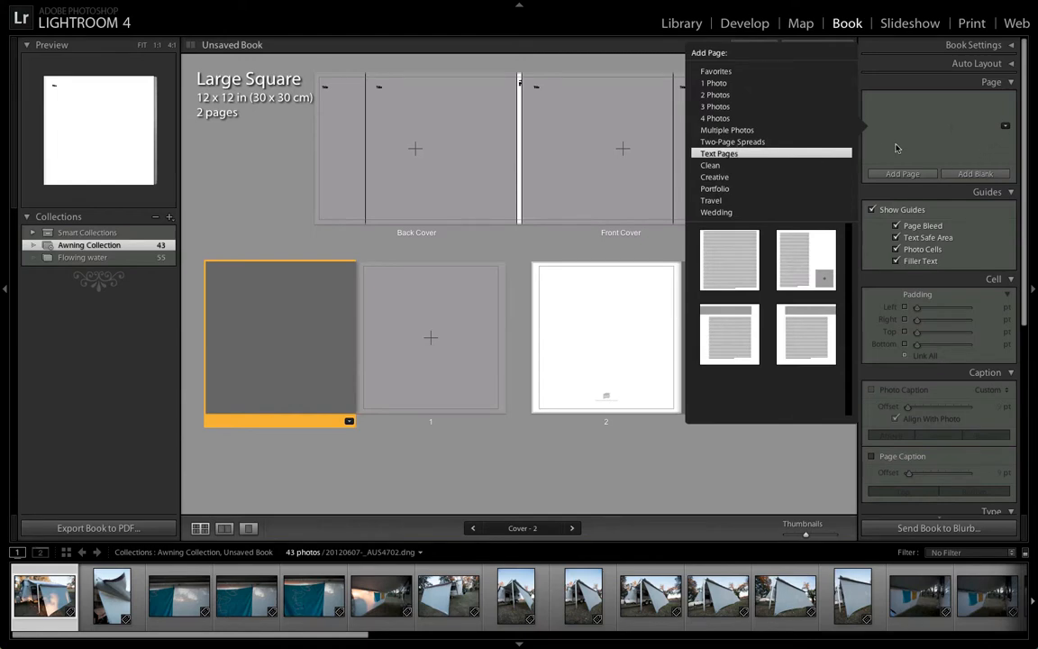
{"action": "left_click", "coordinate": [1012, 83]}
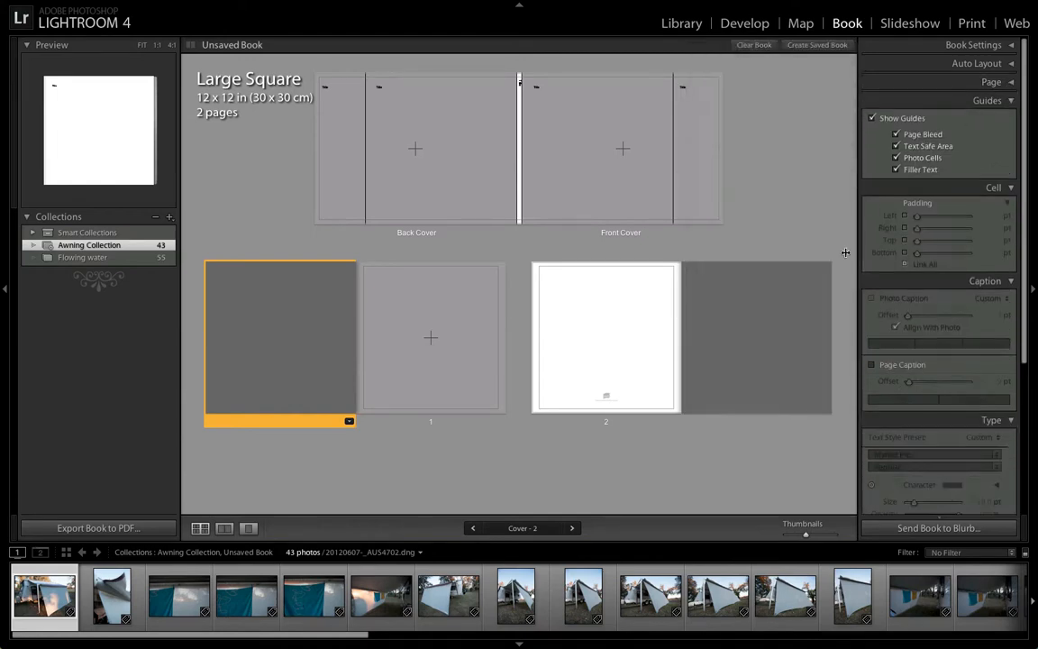
Check the layout templates available for modifying page 2 and close them without choosing one
{"action": "left_click", "coordinate": [624, 353]}
{"action": "left_click", "coordinate": [674, 421]}
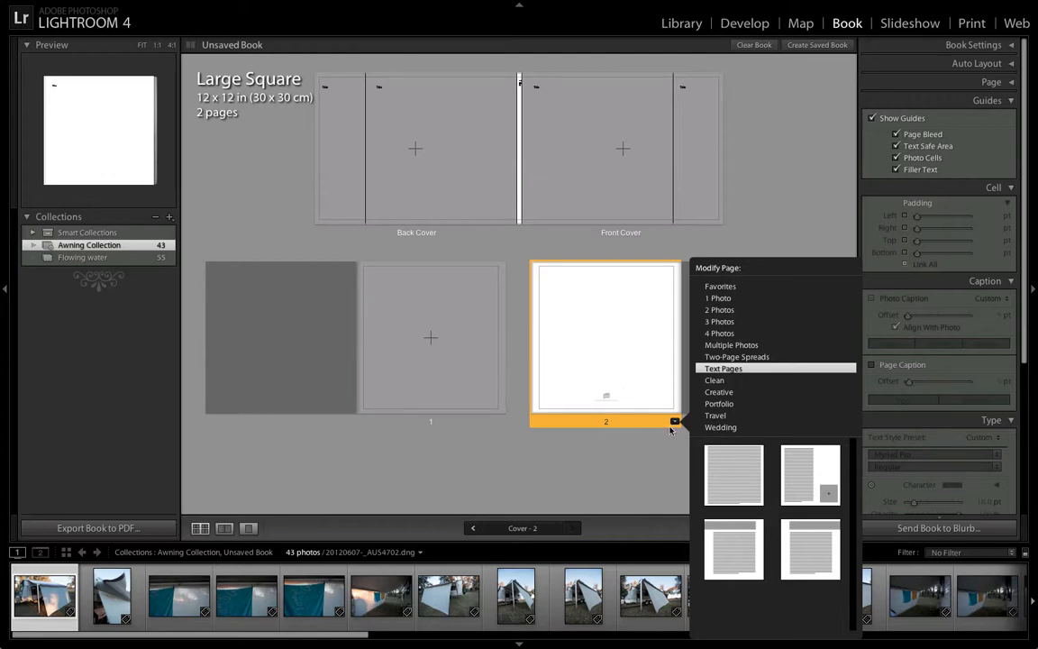
{"action": "left_click", "coordinate": [675, 422]}
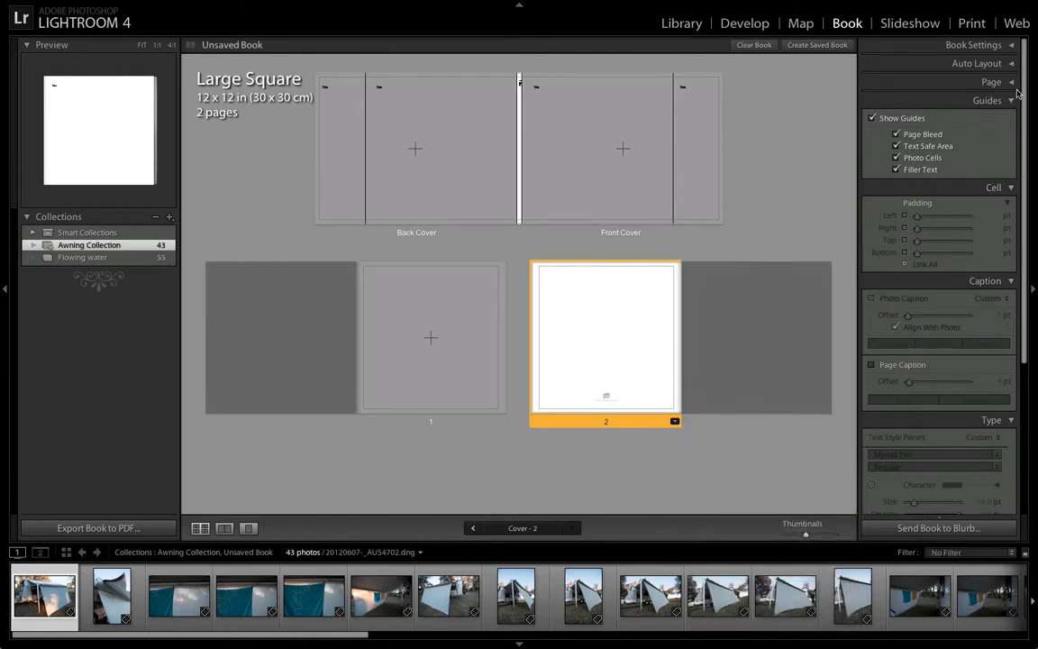
Toggle the page bleed, text safe area, photo cell and filler text guides off and back on, then collapse the Guides section
{"action": "left_click", "coordinate": [897, 134]}
{"action": "left_click", "coordinate": [897, 146]}
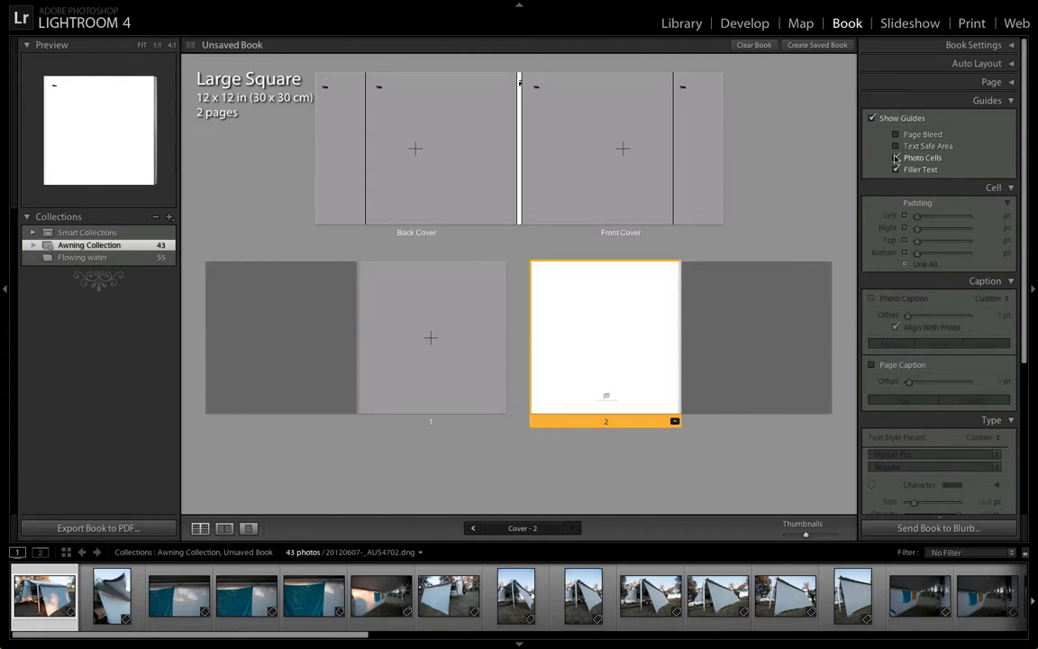
{"action": "left_click", "coordinate": [897, 158]}
{"action": "left_click", "coordinate": [896, 170]}
{"action": "left_click", "coordinate": [896, 169]}
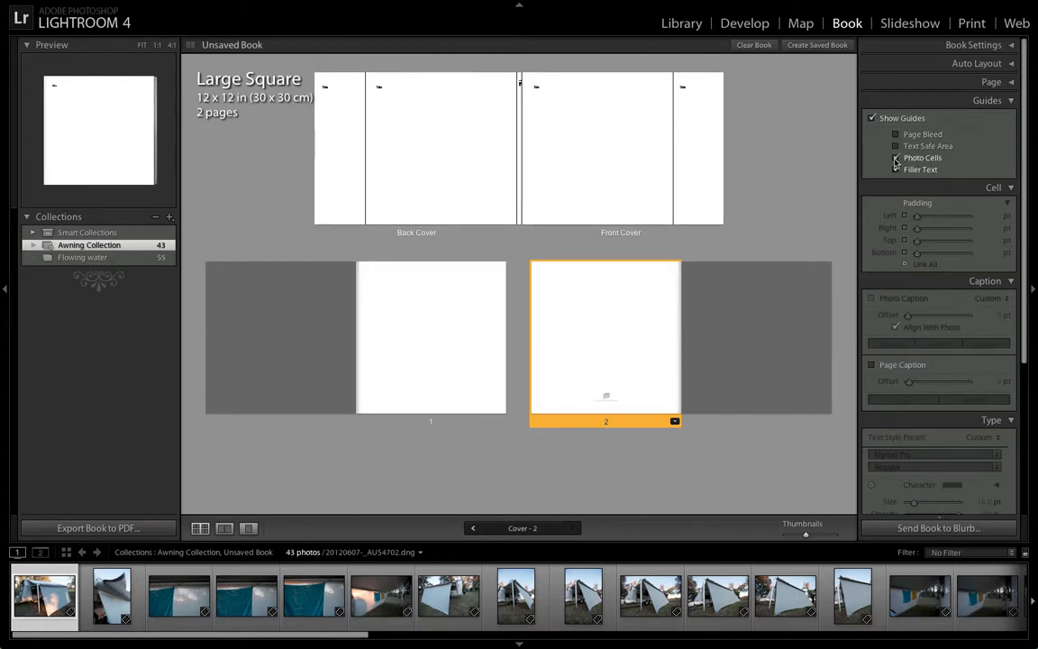
{"action": "left_click", "coordinate": [897, 158]}
{"action": "left_click", "coordinate": [897, 146]}
{"action": "left_click", "coordinate": [897, 134]}
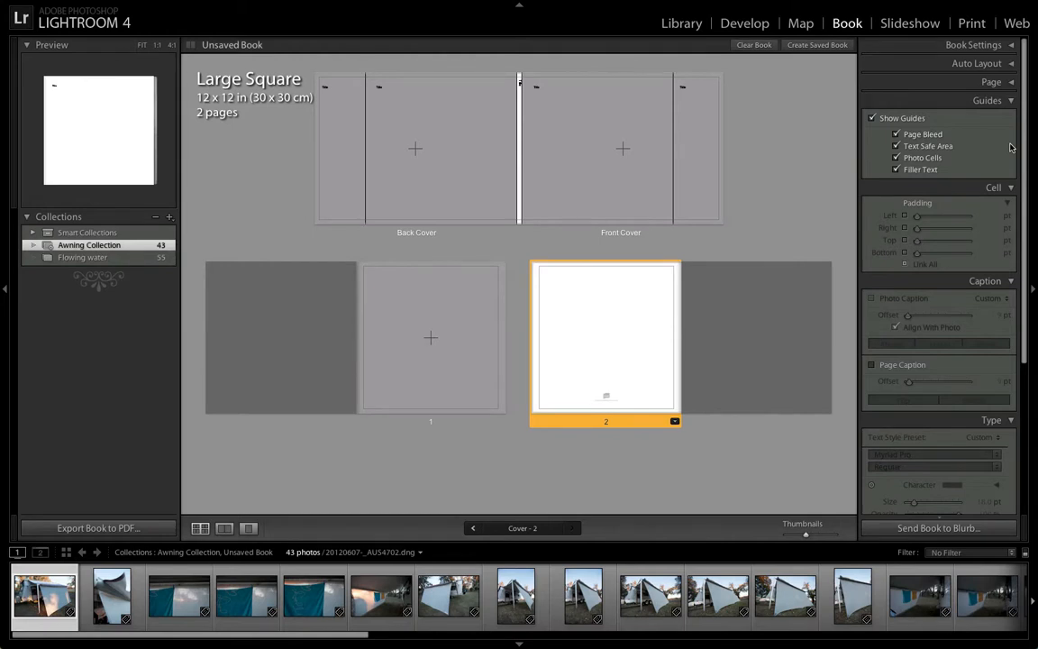
{"action": "left_click", "coordinate": [897, 146]}
{"action": "left_click", "coordinate": [897, 146]}
{"action": "left_click", "coordinate": [1011, 101]}
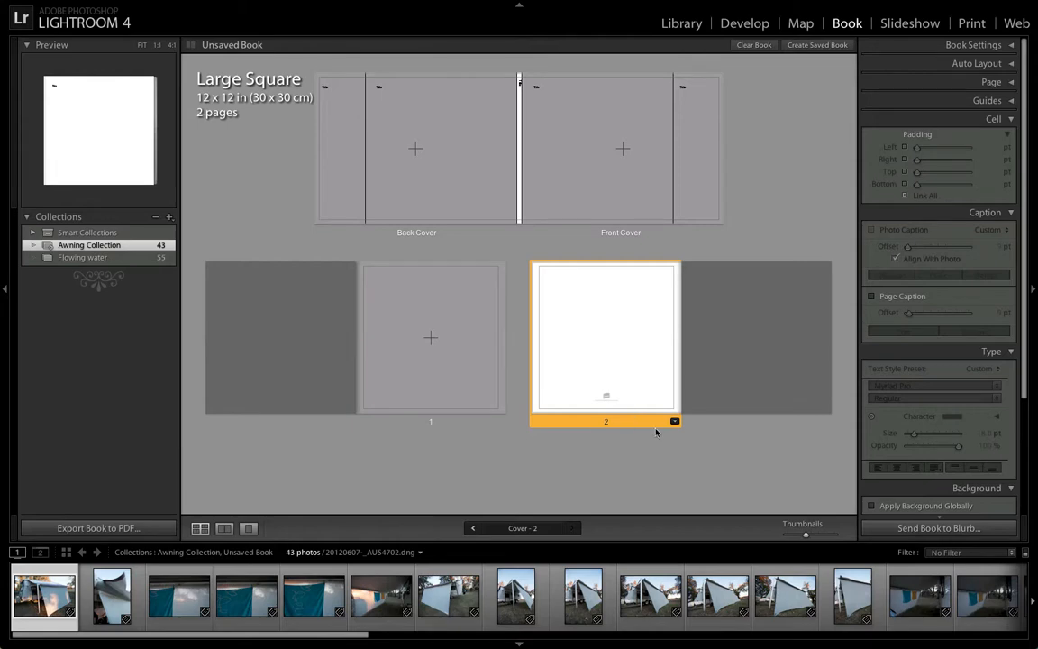
Add a one-photo page and a blank page to the book ahead of the logo page
{"action": "left_click", "coordinate": [795, 321]}
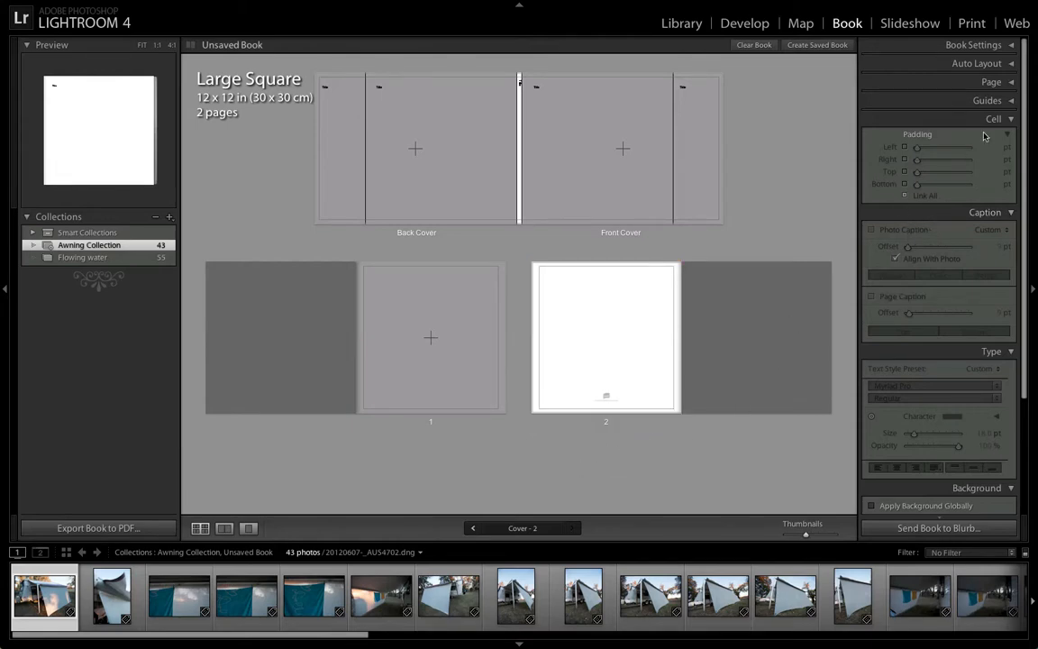
{"action": "left_click", "coordinate": [1009, 82]}
{"action": "left_click", "coordinate": [903, 174]}
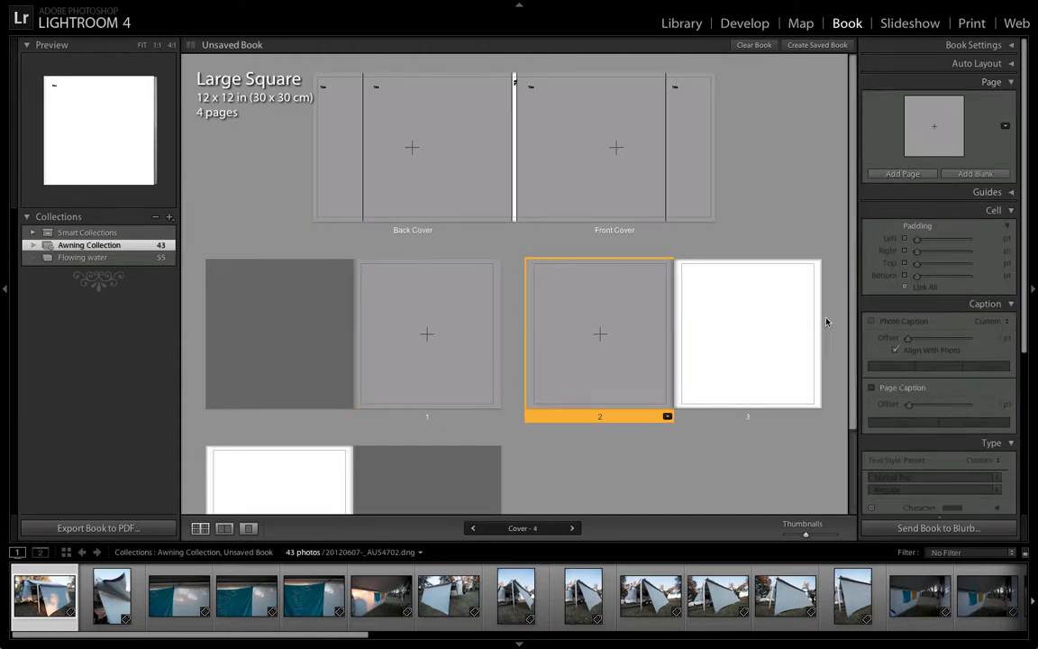
{"action": "scroll", "coordinate": [835, 387], "scroll_direction": "down", "scroll_amount": 1}
{"action": "scroll", "coordinate": [836, 387], "scroll_direction": "down", "scroll_amount": 1}
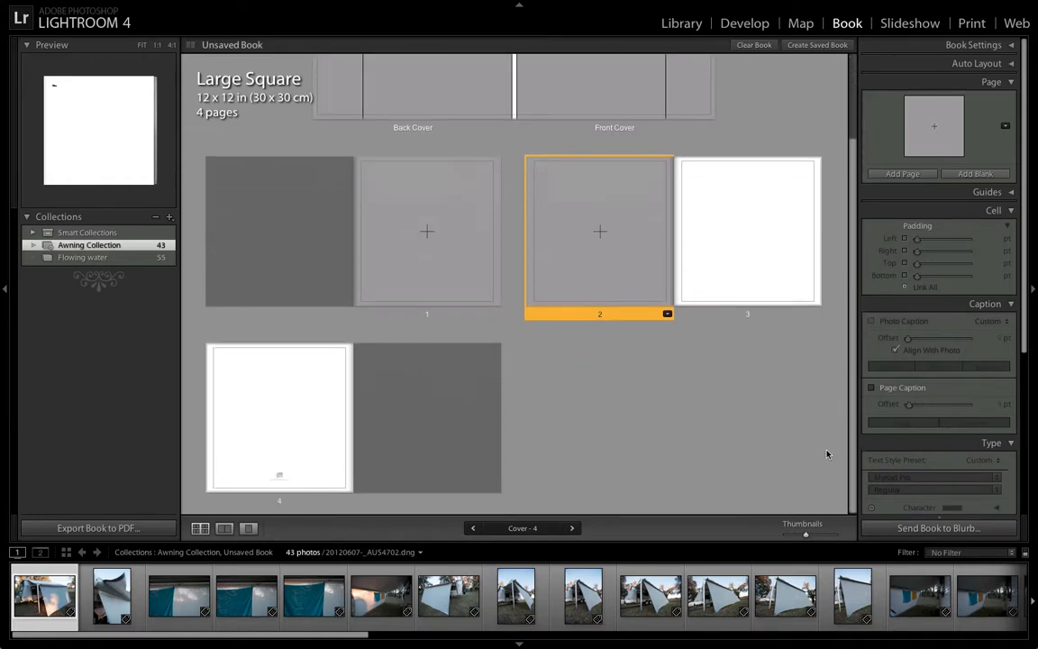
Place the awning photo _AUS4709.dng on page 3 and set its cell padding to 115 pt on all sides
{"action": "left_click", "coordinate": [406, 443]}
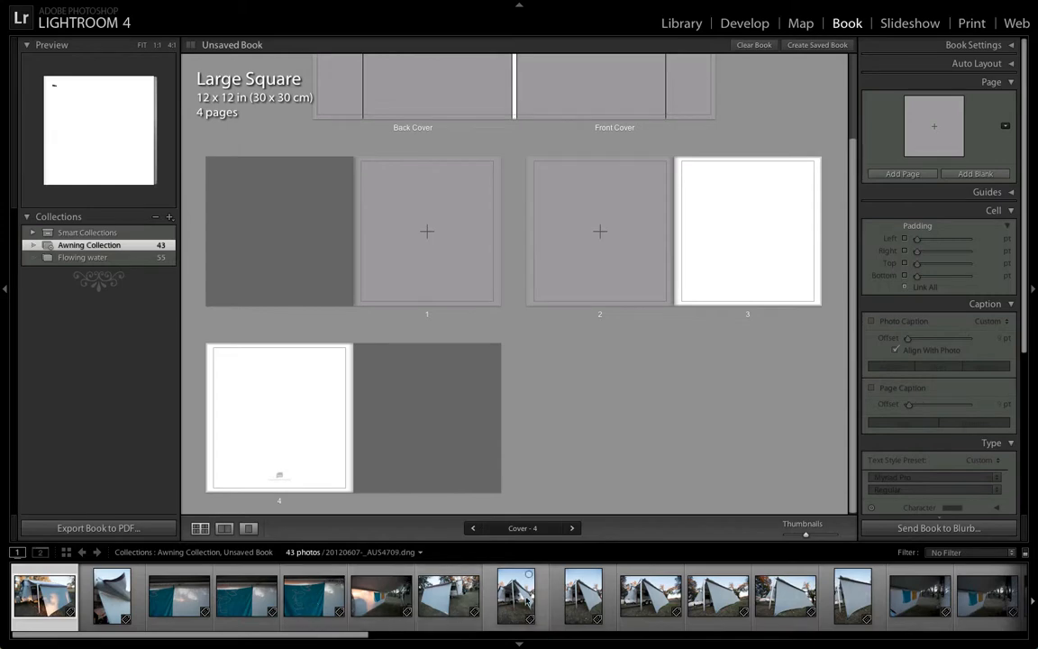
{"action": "left_click_drag", "start_coordinate": [524, 594], "coordinate": [462, 418]}
{"action": "left_click_drag", "start_coordinate": [516, 593], "coordinate": [773, 221]}
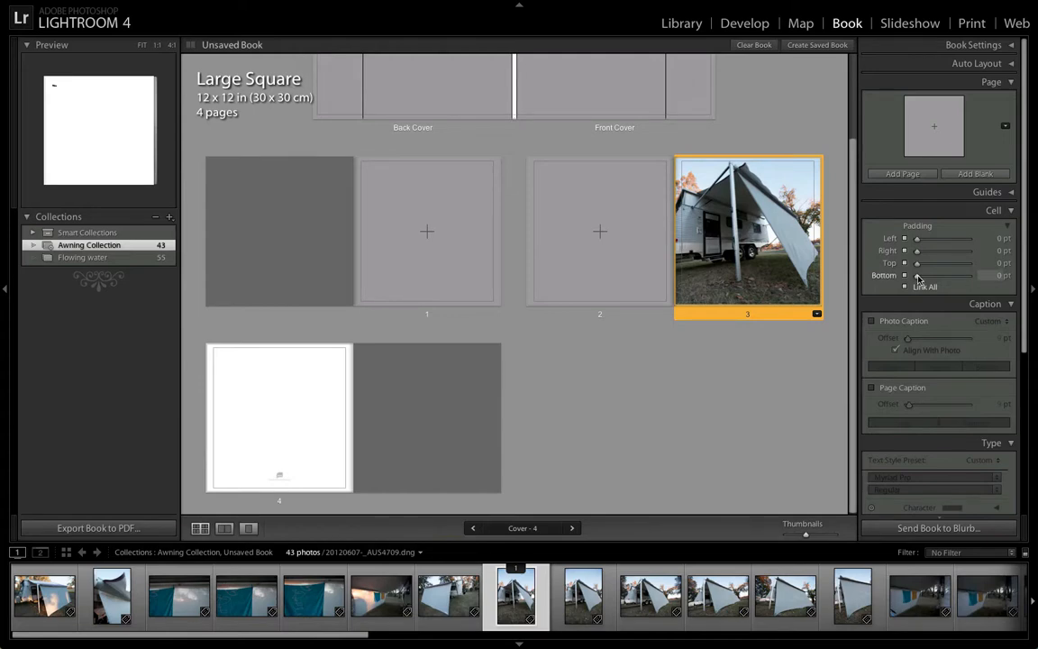
{"action": "left_click_drag", "start_coordinate": [917, 277], "coordinate": [922, 278]}
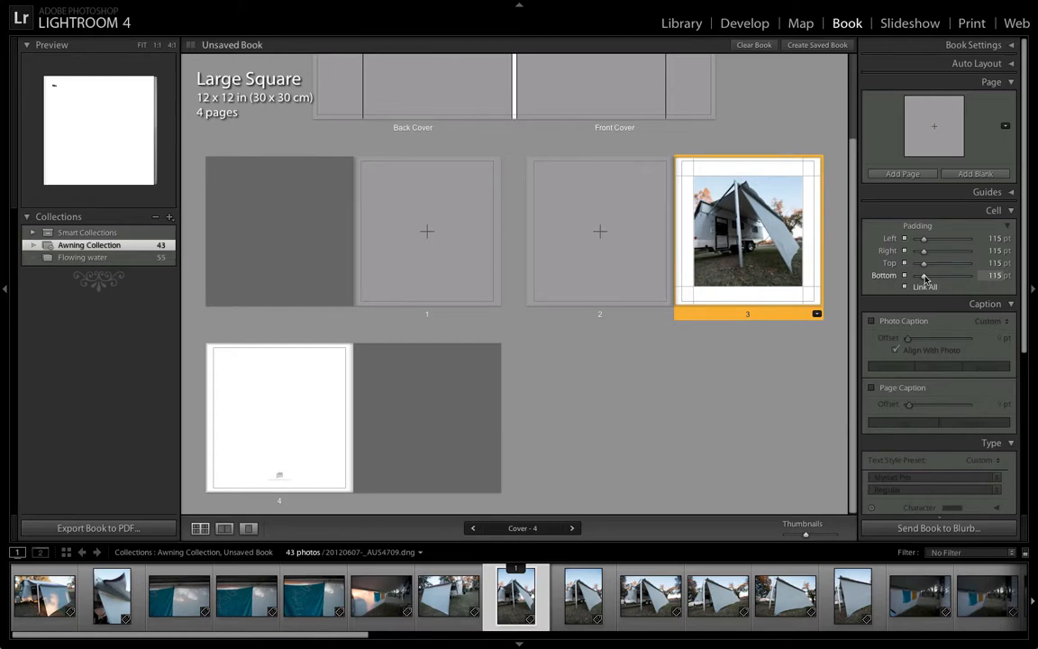
Try 125 pt linked padding around the page 3 photo, shift the photo within its cell, and return the padding to 115 pt
{"action": "left_click_drag", "start_coordinate": [925, 277], "coordinate": [927, 276]}
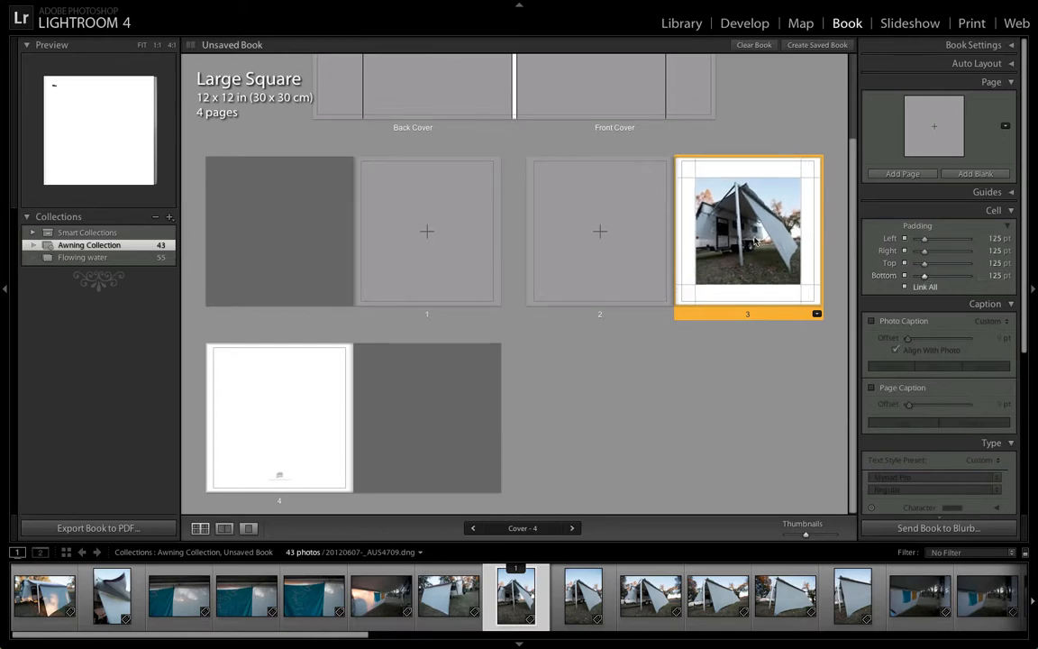
{"action": "mouse_move", "coordinate": [756, 242]}
{"action": "left_mouse_down"}
{"action": "mouse_move", "coordinate": [761, 256]}
{"action": "mouse_move", "coordinate": [763, 225]}
{"action": "mouse_move", "coordinate": [764, 242]}
{"action": "left_mouse_up"}
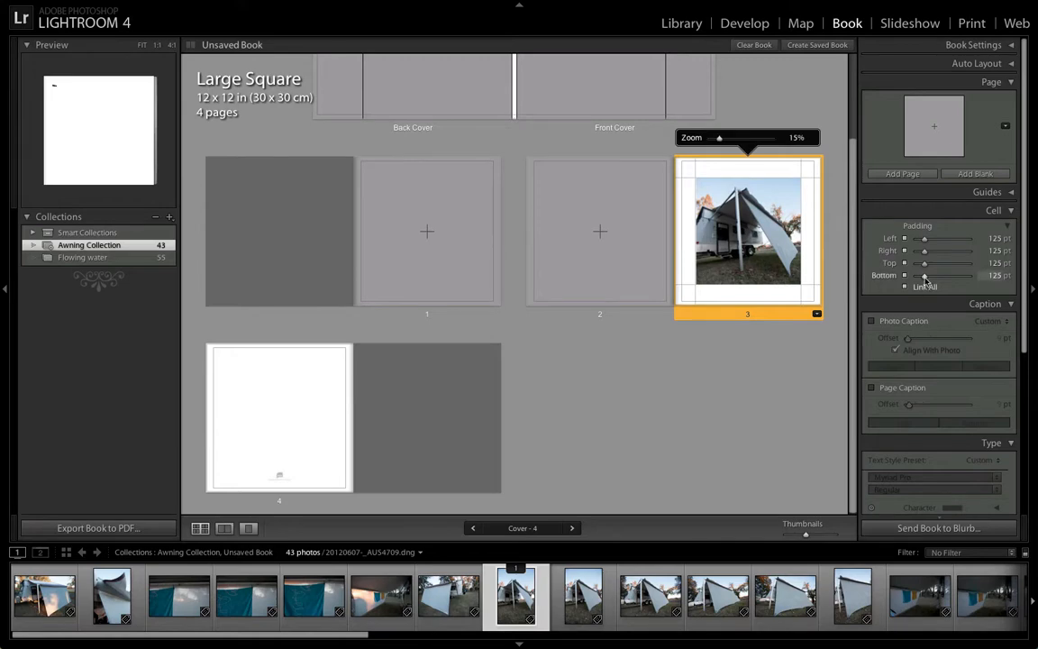
{"action": "left_click_drag", "start_coordinate": [924, 278], "coordinate": [927, 279]}
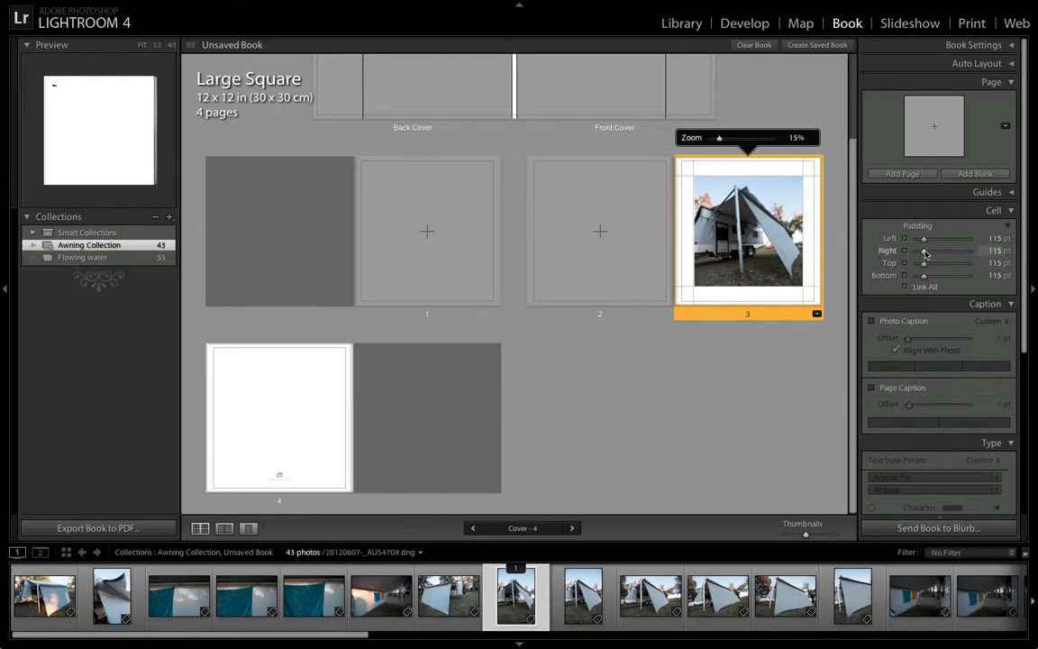
Set page 3's right cell padding to 103 pt separately, relink all sides at 103 pt, and collapse the Cell section
{"action": "left_click_drag", "start_coordinate": [925, 254], "coordinate": [926, 258]}
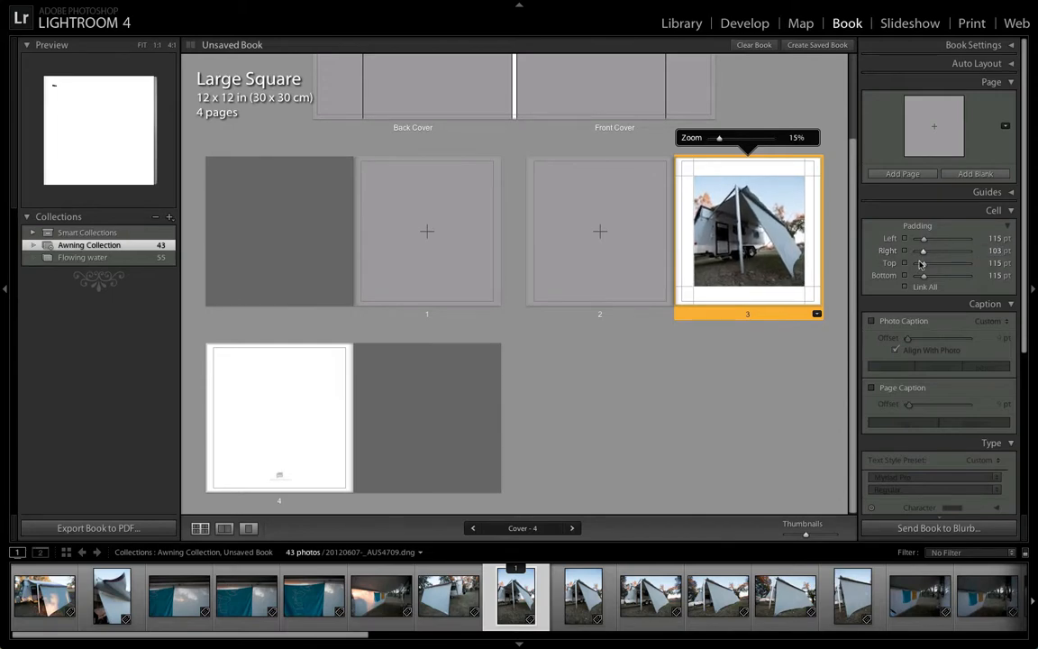
{"action": "left_click", "coordinate": [905, 288]}
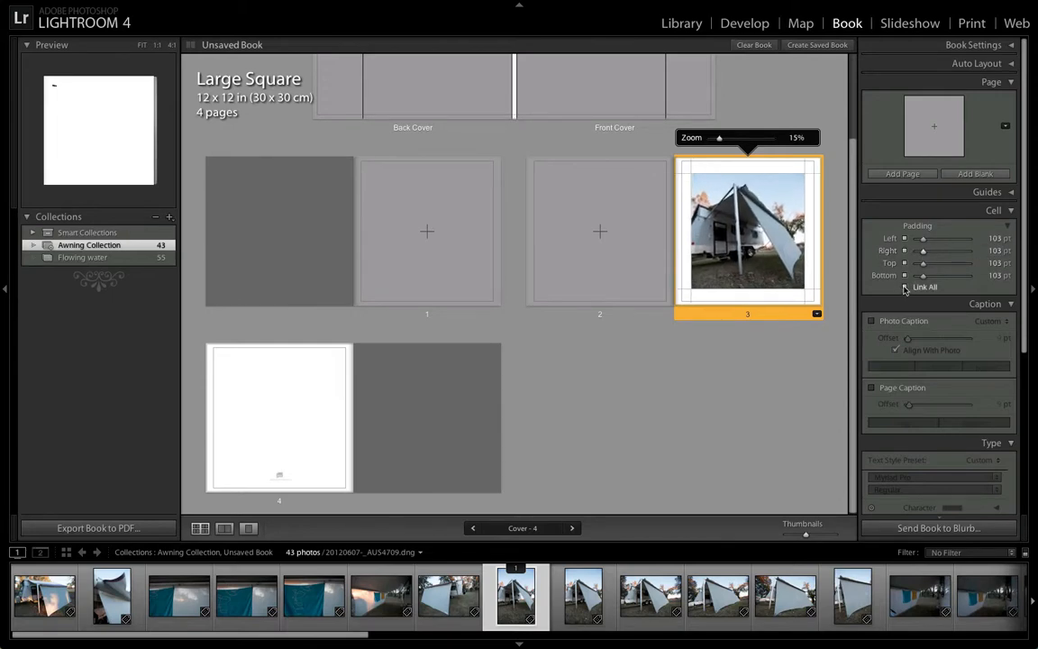
{"action": "left_click", "coordinate": [1011, 211]}
Add a photo caption to page 3, try it above the photo, place it below, and enter the text ffff in single-page view
{"action": "left_click", "coordinate": [901, 228]}
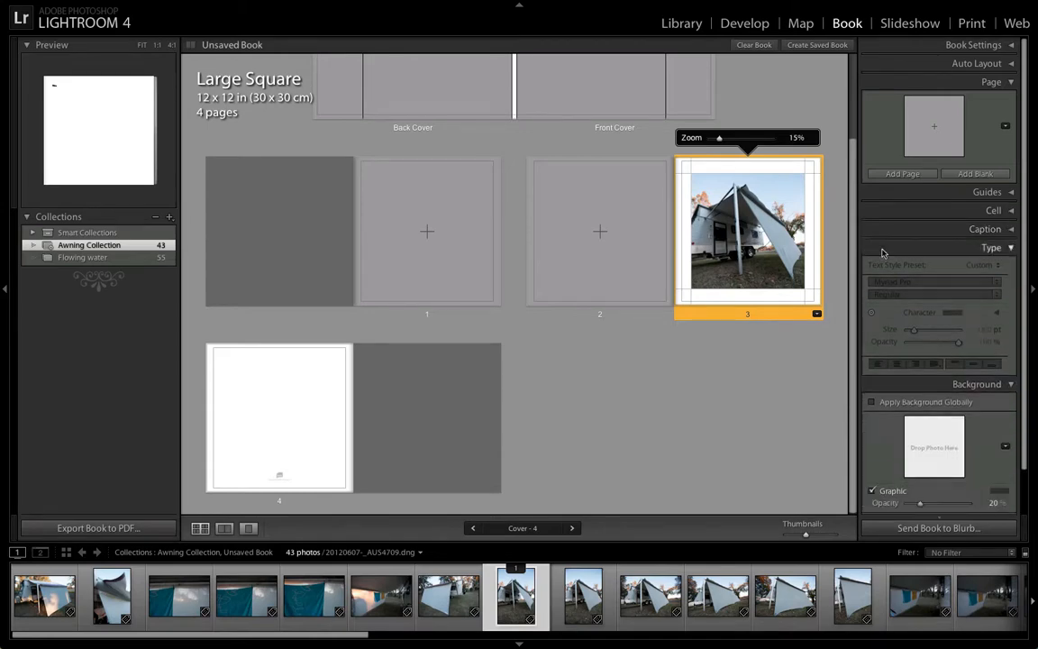
{"action": "left_click", "coordinate": [1010, 231]}
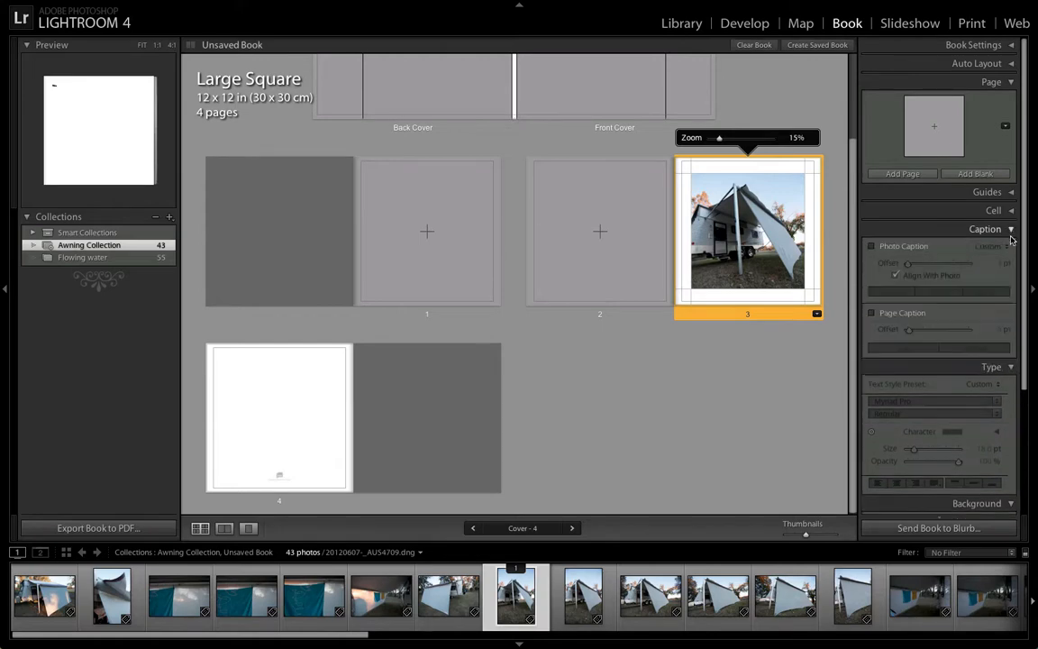
{"action": "left_click", "coordinate": [871, 246]}
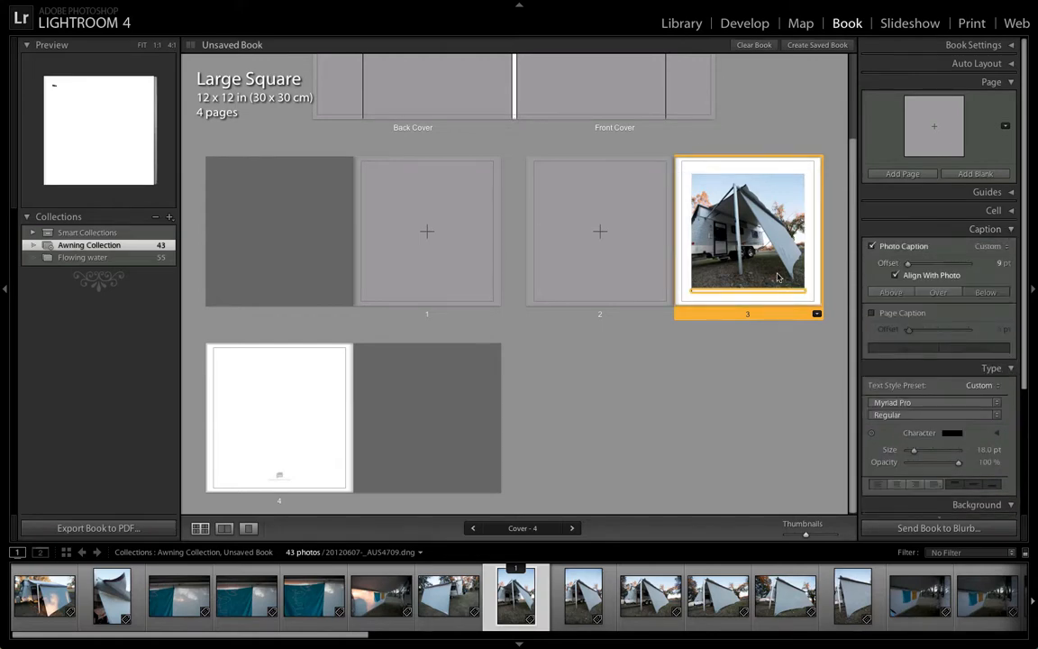
{"action": "left_click", "coordinate": [897, 293]}
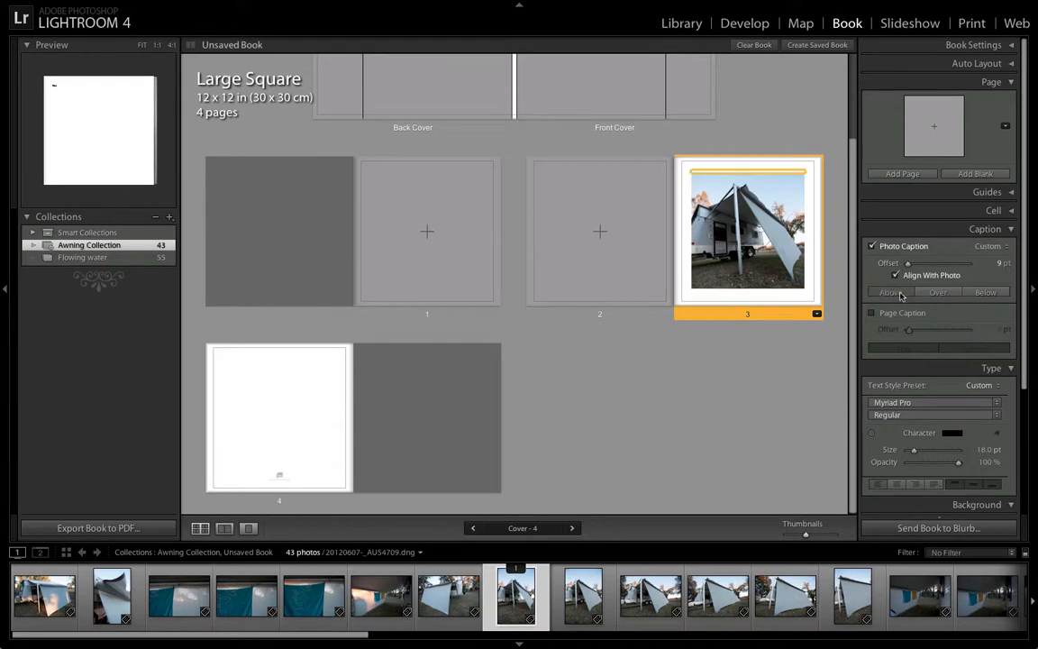
{"action": "left_click", "coordinate": [937, 293]}
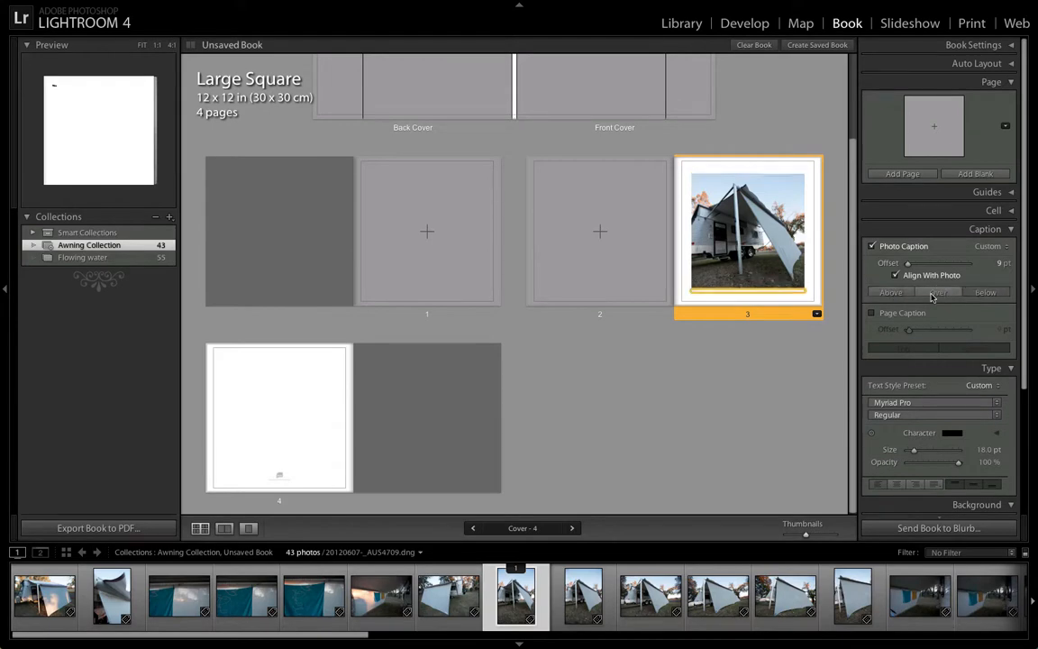
{"action": "left_click", "coordinate": [249, 528]}
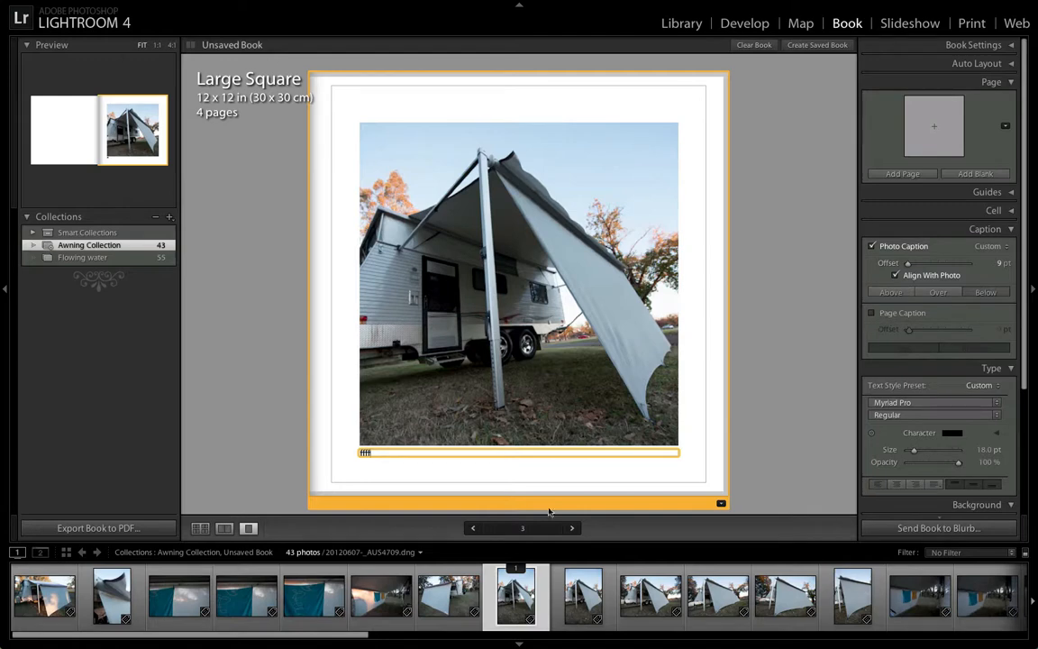
Turn the page caption on and back off for page 3, then collapse the Caption section
{"action": "left_click", "coordinate": [871, 313]}
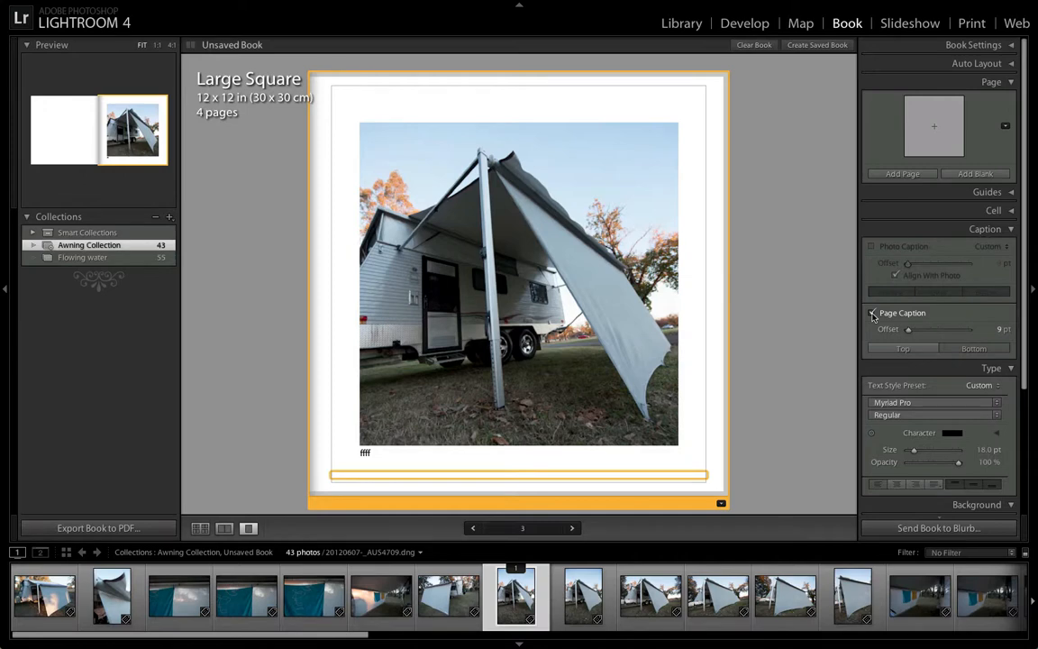
{"action": "left_click", "coordinate": [872, 314]}
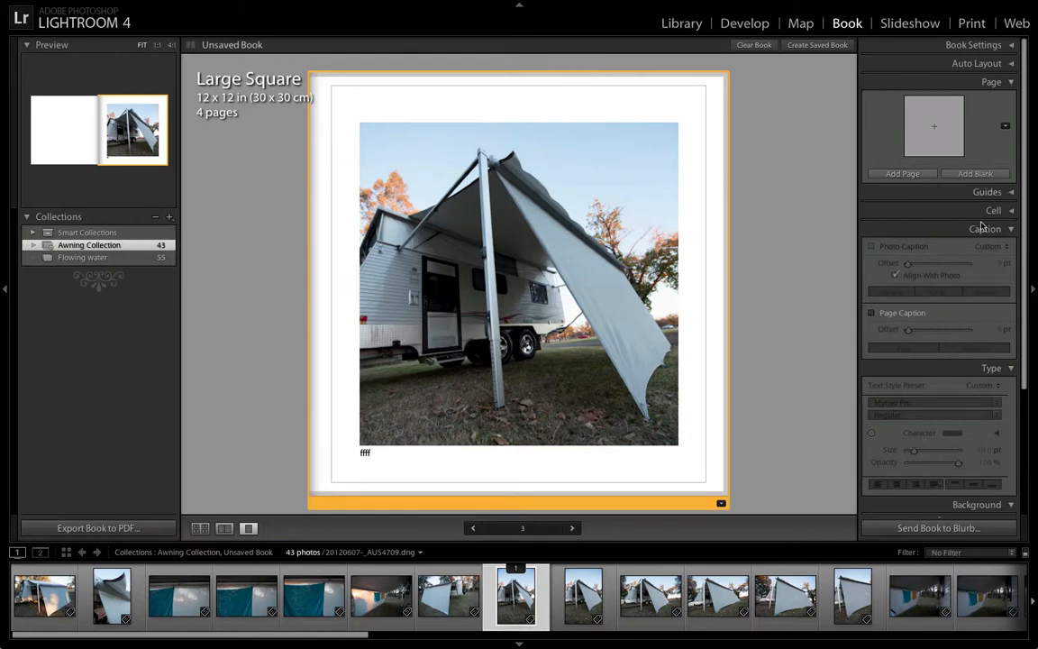
{"action": "left_click", "coordinate": [1009, 229]}
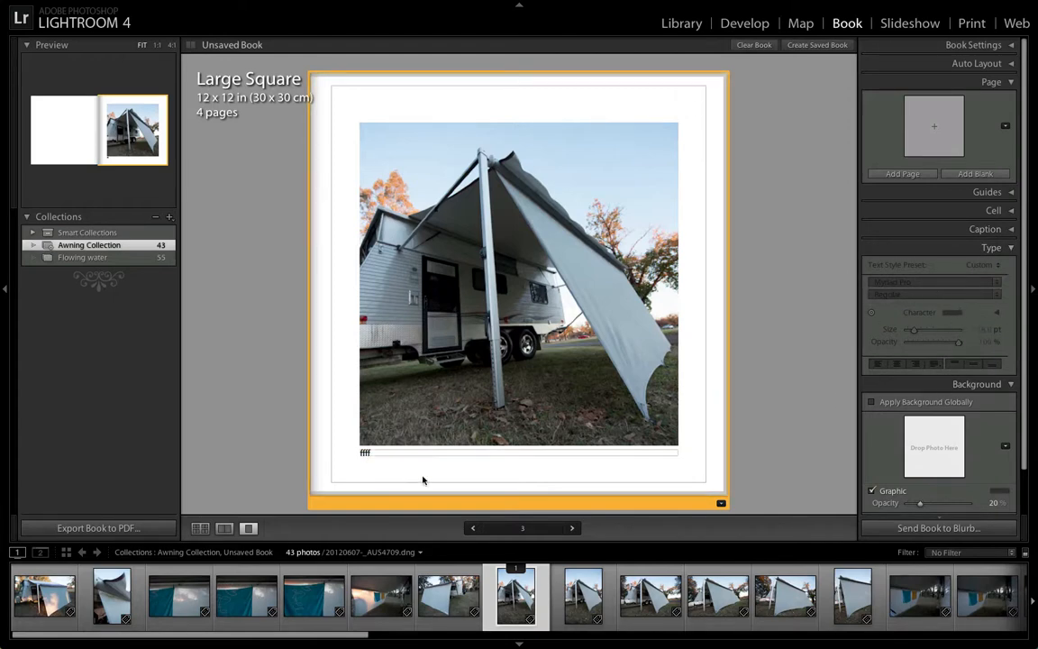
Select the ffff caption text, check the text style presets while keeping Custom, and collapse the Type and Page sections
{"action": "left_click", "coordinate": [376, 455]}
{"action": "left_click_drag", "start_coordinate": [376, 455], "coordinate": [354, 455]}
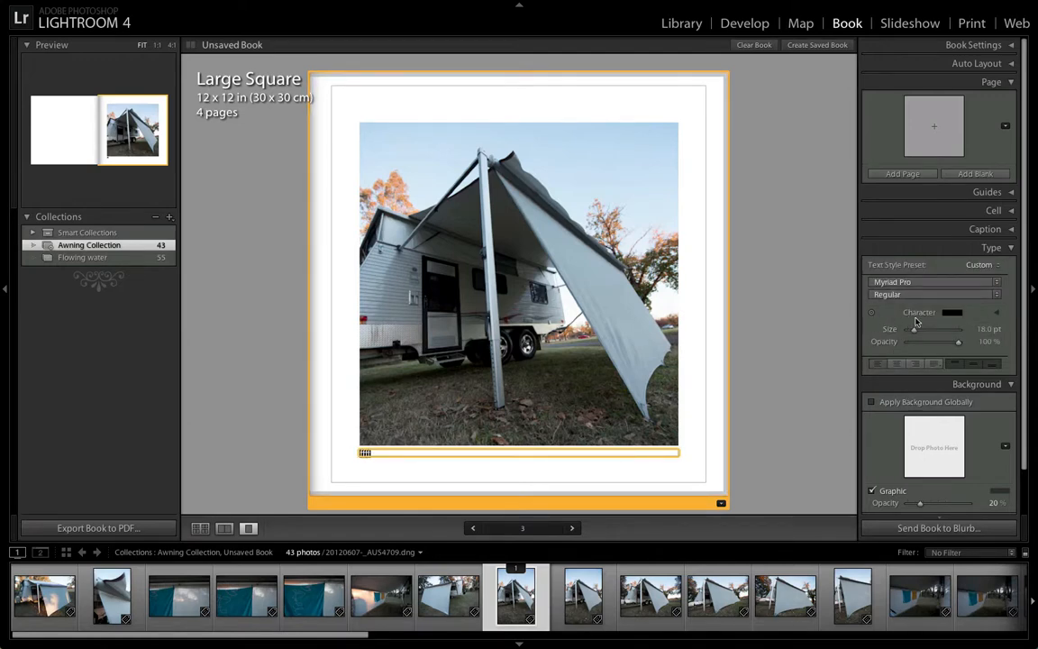
{"action": "left_click", "coordinate": [1000, 266]}
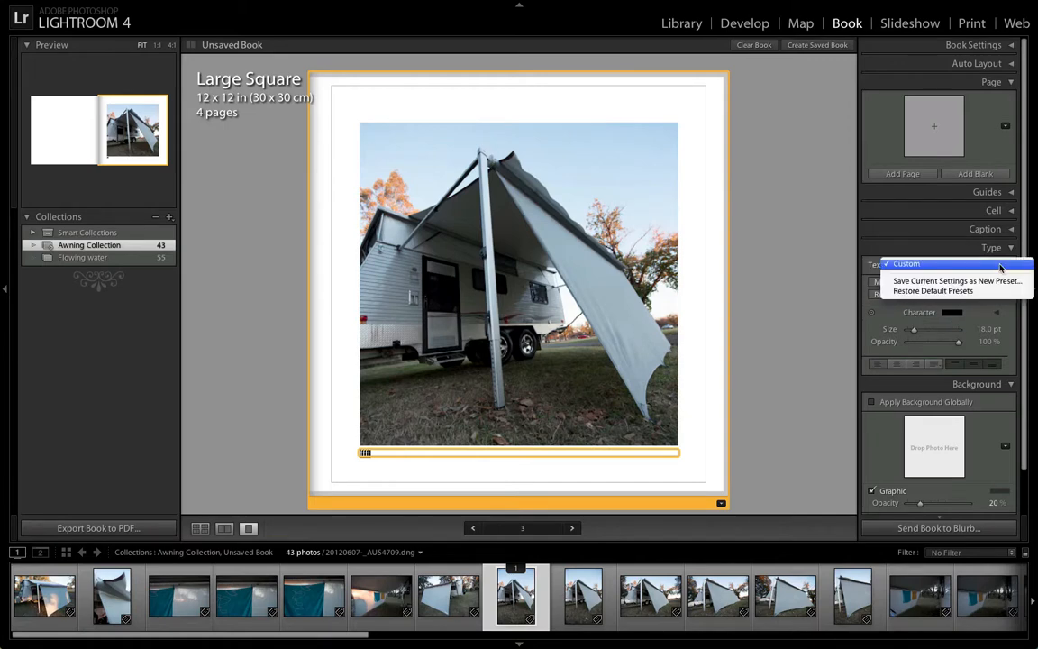
{"action": "left_click", "coordinate": [995, 264]}
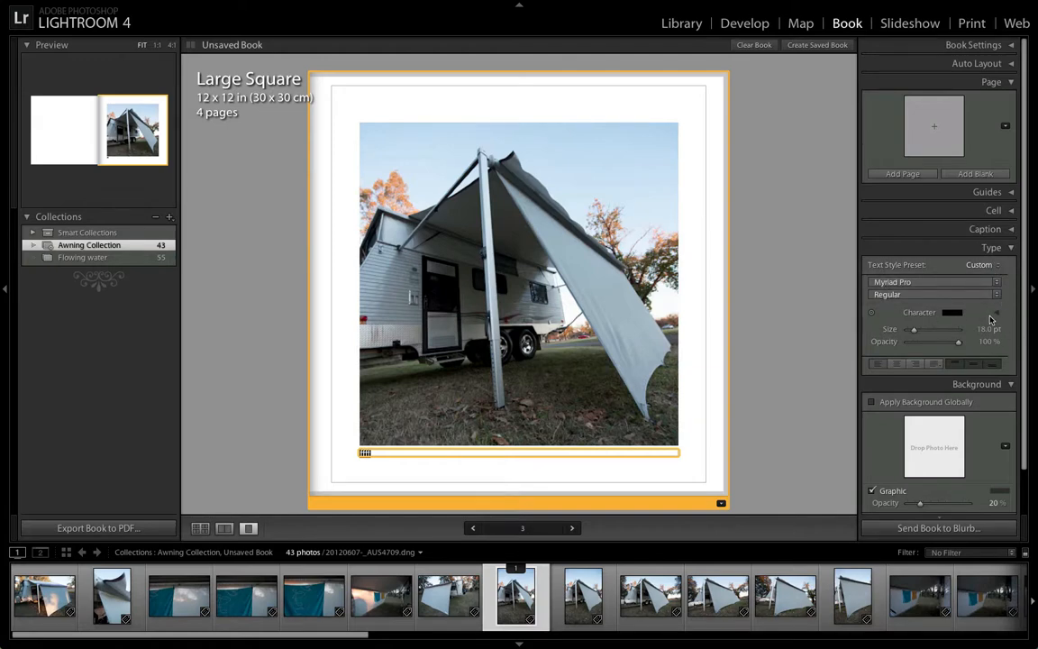
{"action": "left_click", "coordinate": [1013, 248]}
{"action": "left_click", "coordinate": [1010, 82]}
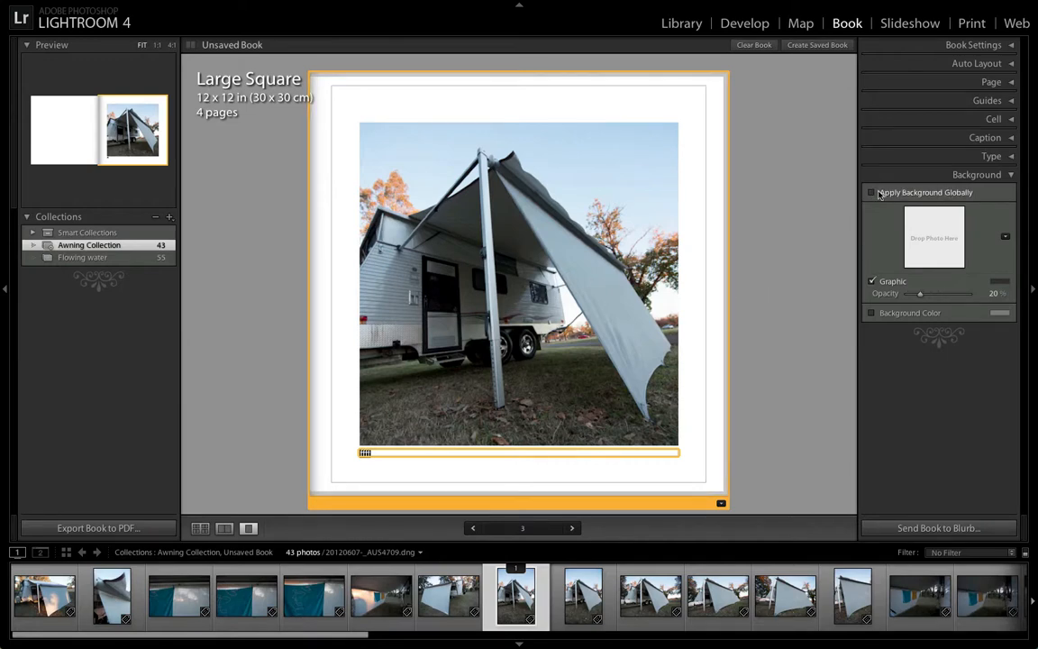
Apply the landscape awning photo globally as the background graphic of the book's pages
{"action": "left_click", "coordinate": [883, 283]}
{"action": "left_click", "coordinate": [884, 283]}
{"action": "left_click", "coordinate": [921, 252]}
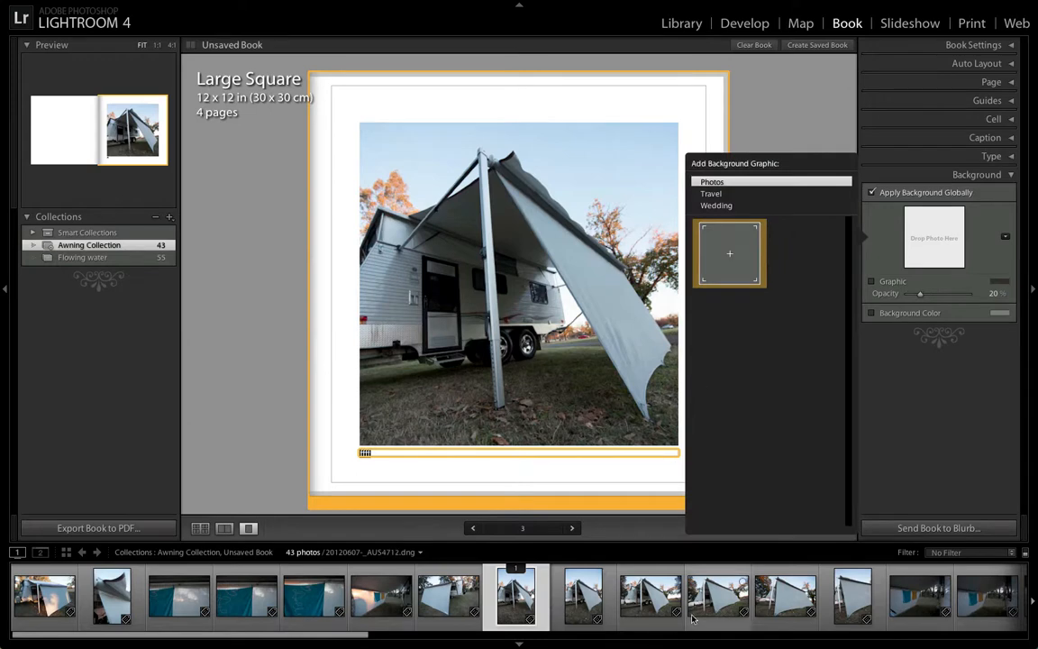
{"action": "left_click_drag", "start_coordinate": [649, 595], "coordinate": [712, 581]}
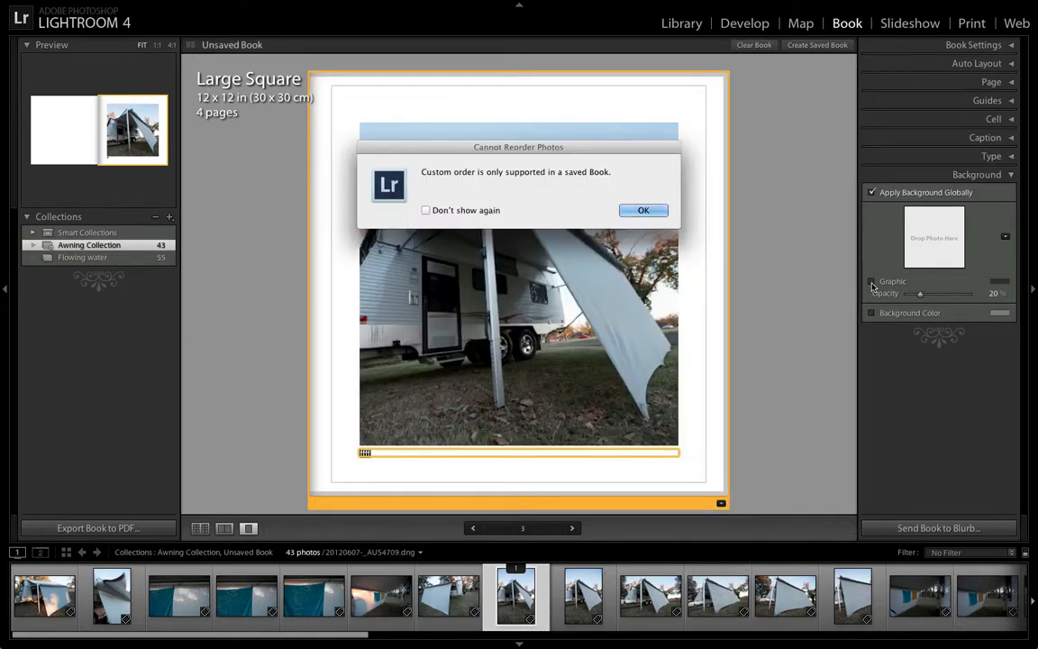
{"action": "left_click", "coordinate": [644, 210]}
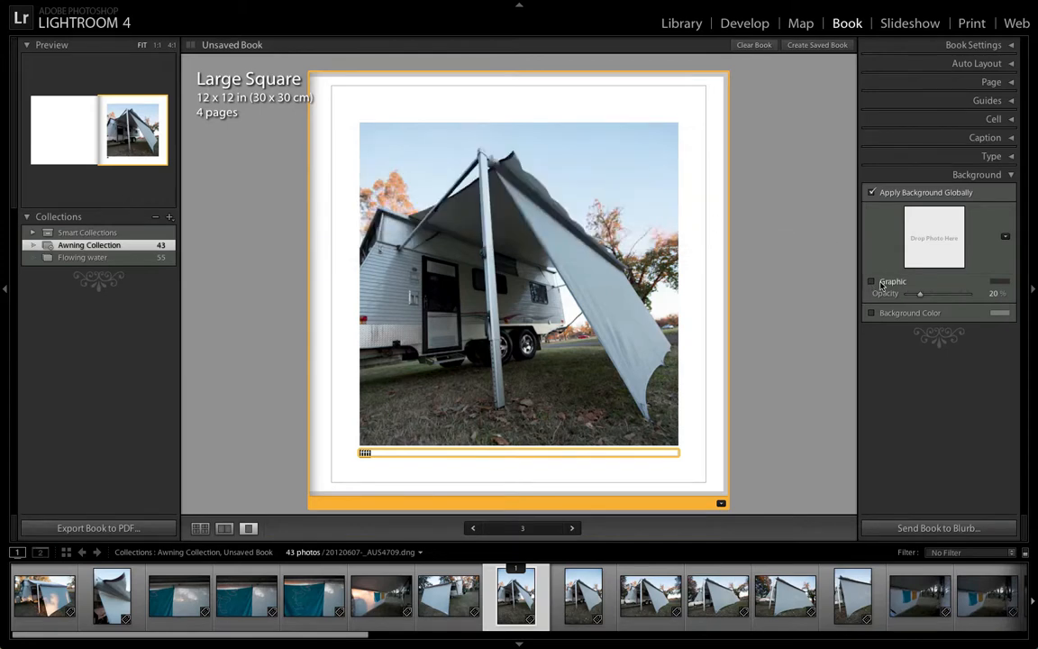
{"action": "left_click", "coordinate": [898, 256]}
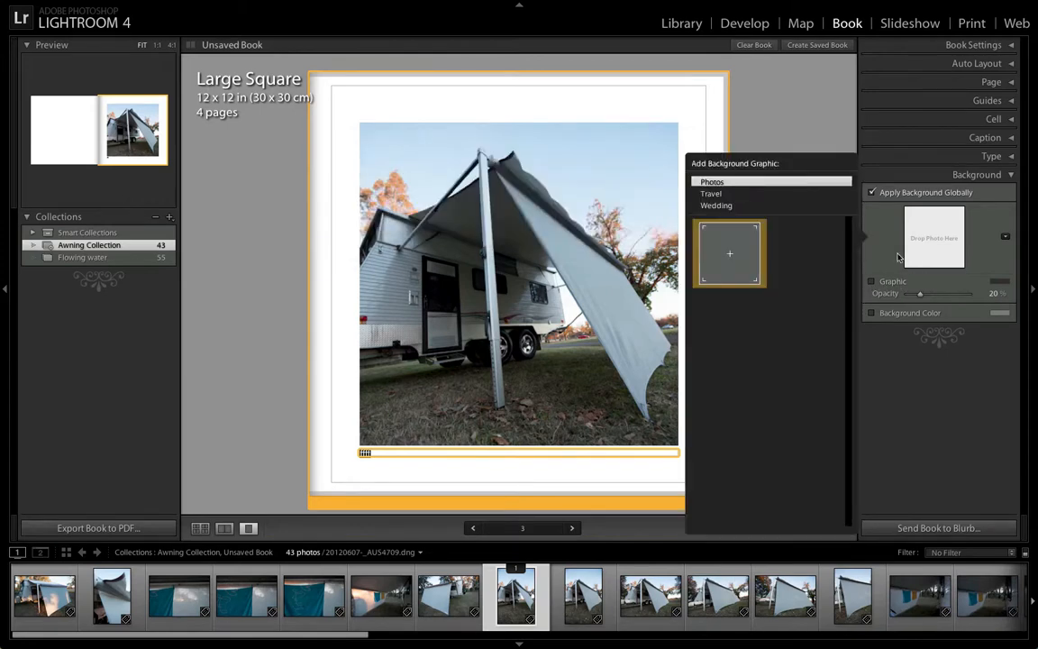
{"action": "left_click", "coordinate": [640, 601]}
{"action": "left_click_drag", "start_coordinate": [641, 602], "coordinate": [933, 239]}
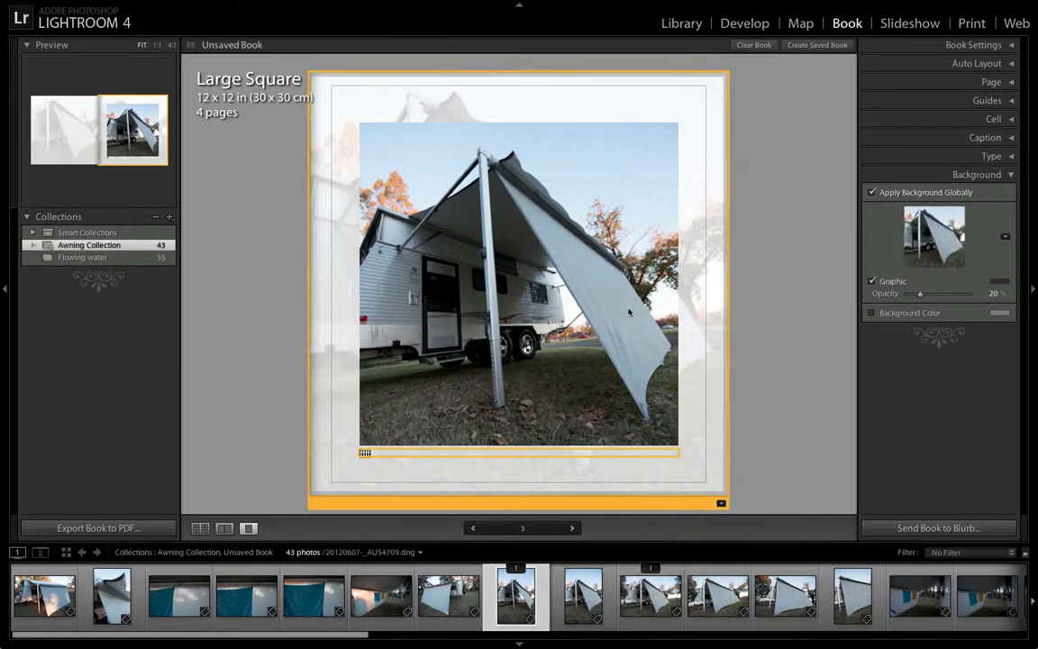
Zoom the page 3 photo to 23% and set the background graphic's opacity to 19% in the multi-page view
{"action": "left_click", "coordinate": [558, 287]}
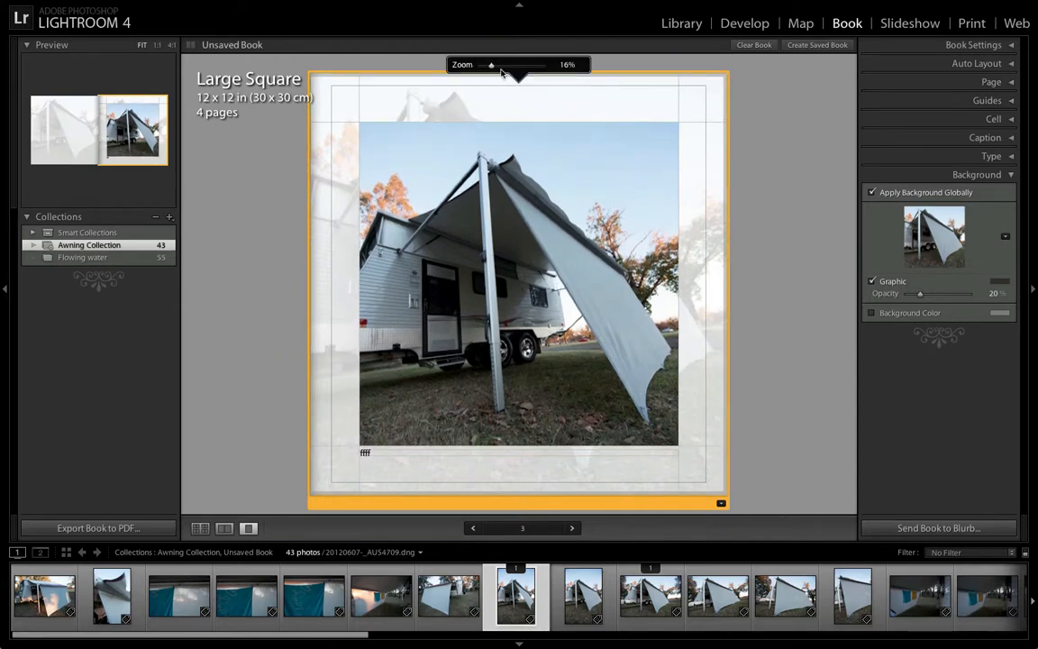
{"action": "mouse_move", "coordinate": [491, 65]}
{"action": "left_mouse_down"}
{"action": "mouse_move", "coordinate": [510, 68]}
{"action": "mouse_move", "coordinate": [492, 70]}
{"action": "mouse_move", "coordinate": [499, 81]}
{"action": "left_mouse_up"}
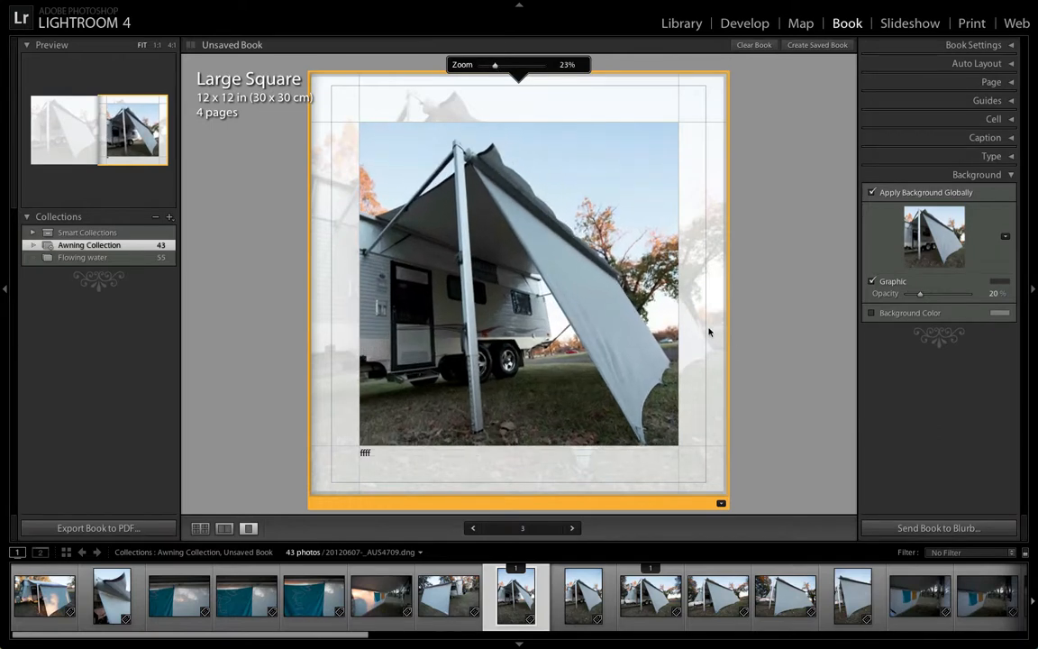
{"action": "left_click", "coordinate": [200, 528]}
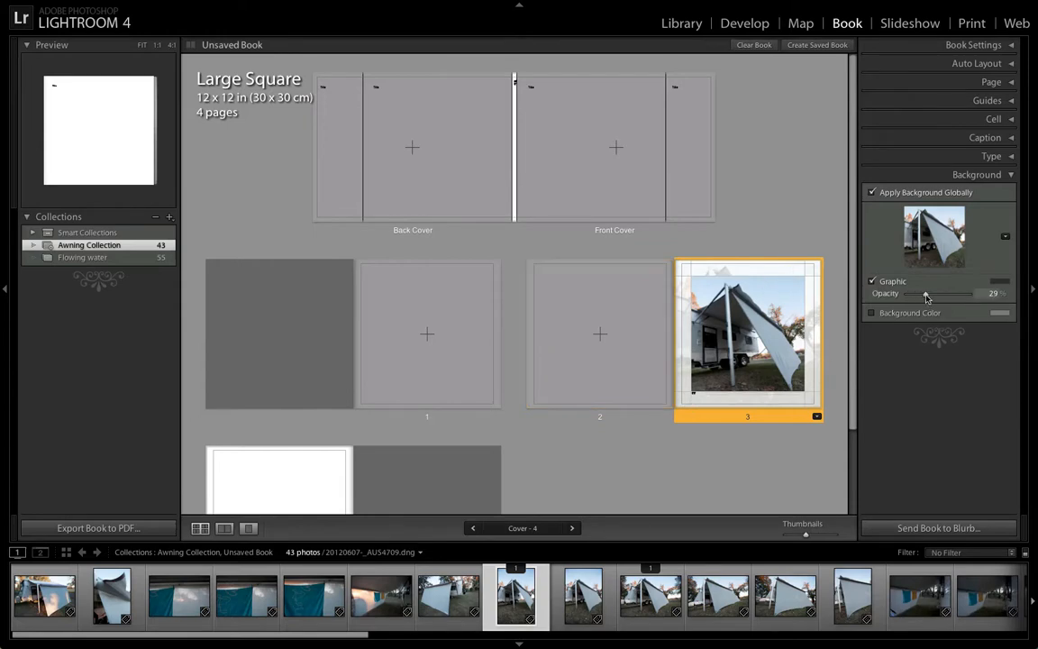
{"action": "mouse_move", "coordinate": [921, 294]}
{"action": "left_mouse_down"}
{"action": "mouse_move", "coordinate": [937, 296]}
{"action": "mouse_move", "coordinate": [920, 298]}
{"action": "left_mouse_up"}
Show page 3 on its own, lower the background graphic's opacity to about 14%, and collapse the Background section
{"action": "left_click", "coordinate": [734, 350]}
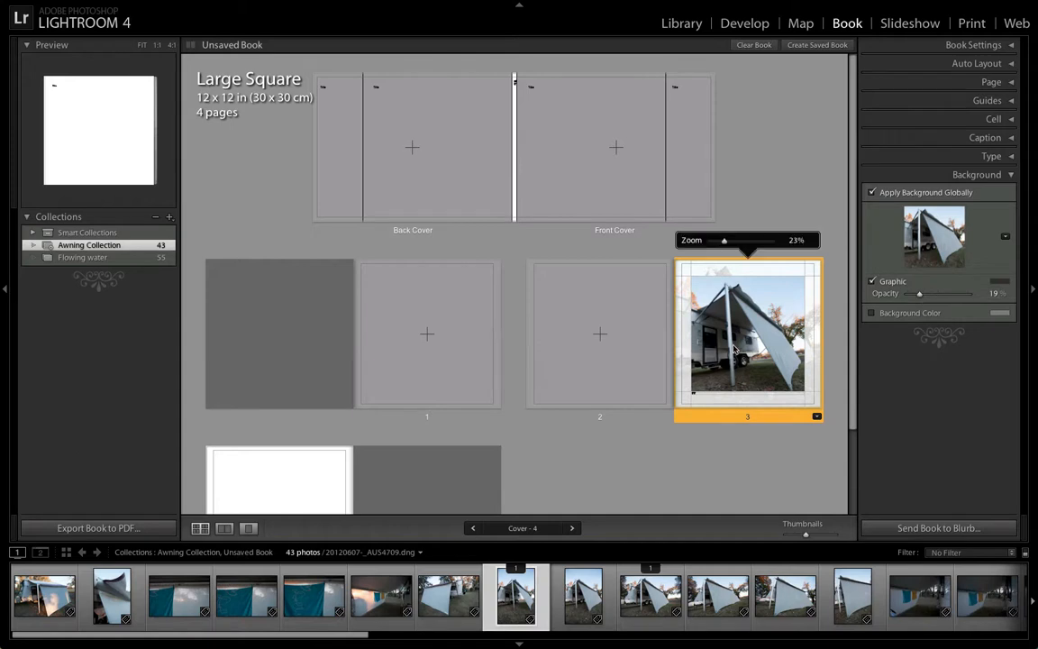
{"action": "double_click", "coordinate": [735, 350]}
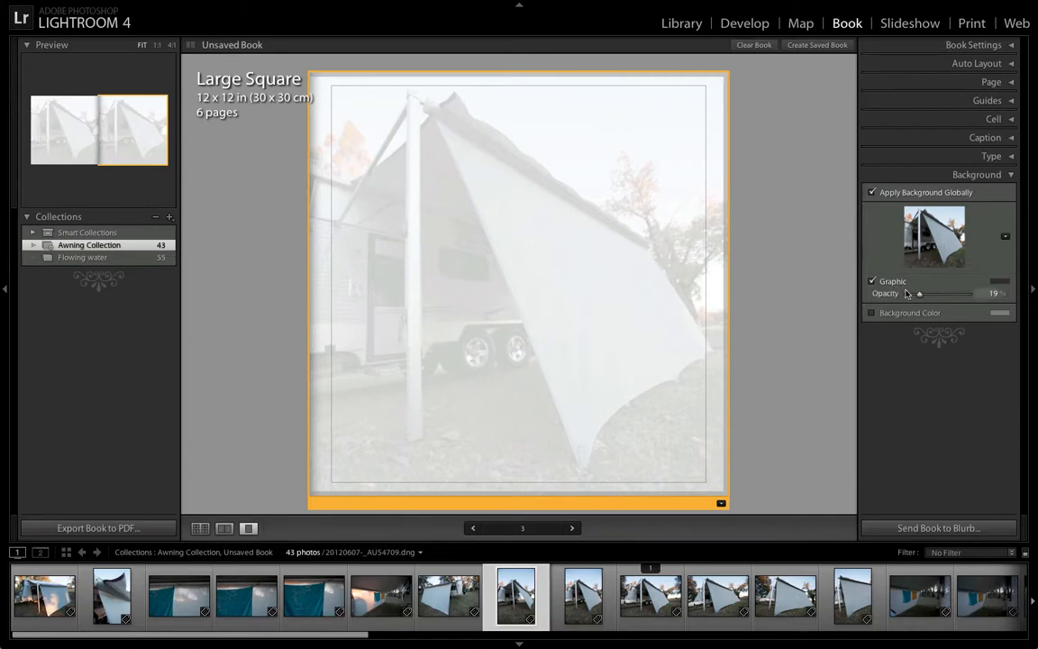
{"action": "mouse_move", "coordinate": [920, 296]}
{"action": "left_mouse_down"}
{"action": "mouse_move", "coordinate": [941, 294]}
{"action": "mouse_move", "coordinate": [919, 300]}
{"action": "left_mouse_up"}
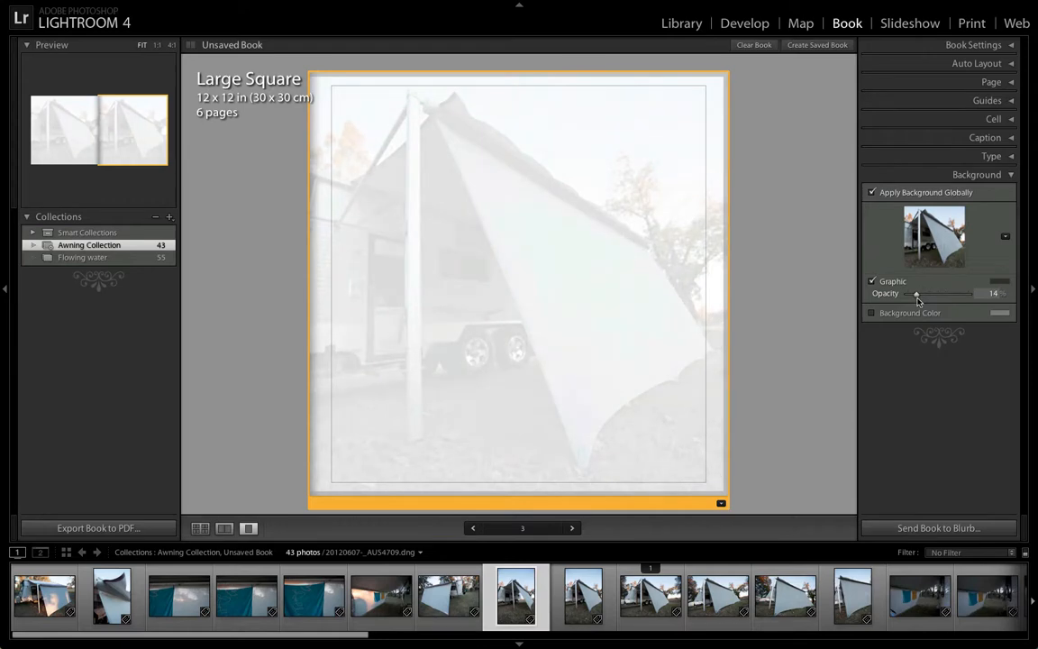
{"action": "left_click_drag", "start_coordinate": [918, 301], "coordinate": [916, 300]}
{"action": "left_click", "coordinate": [1011, 176]}
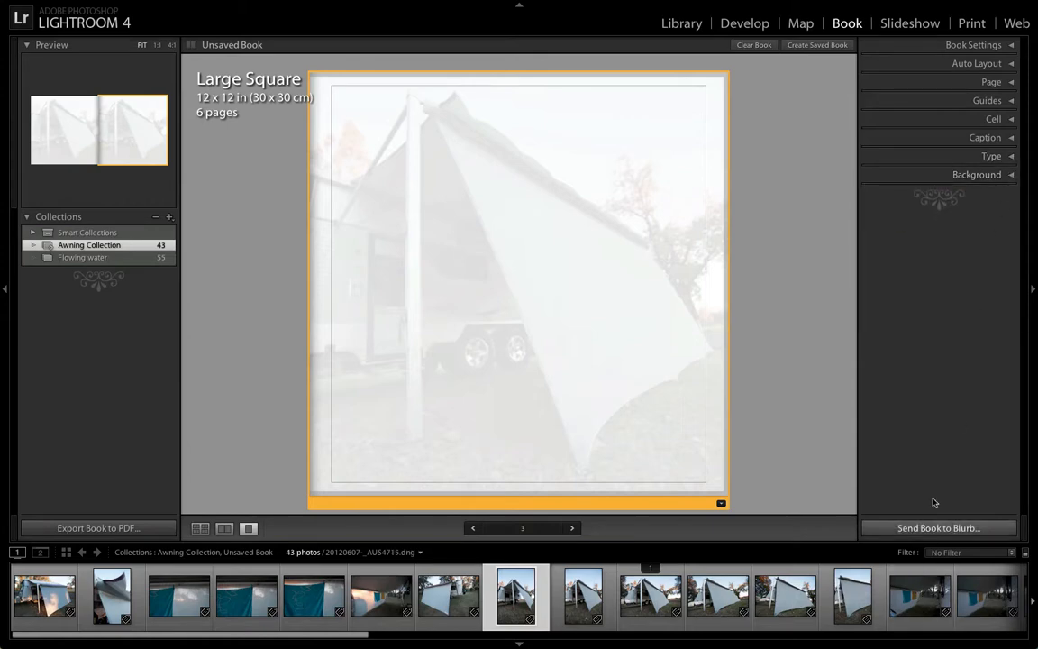